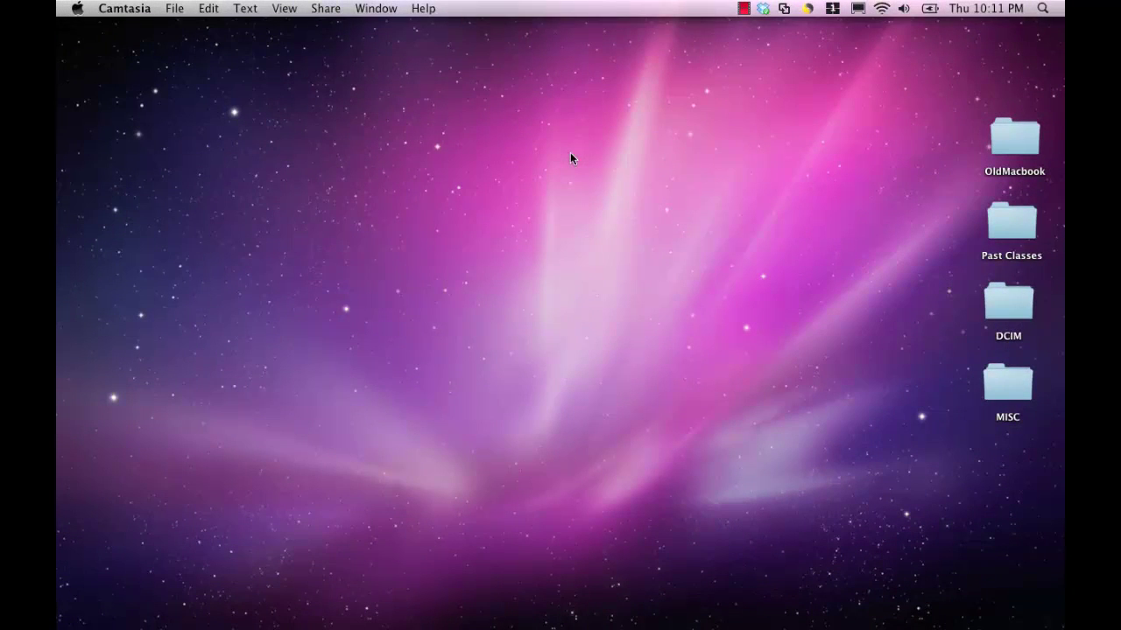
# - Launch iMovie from the Dock so the empty My First Project appears
pyautogui.moveTo(473, 618)
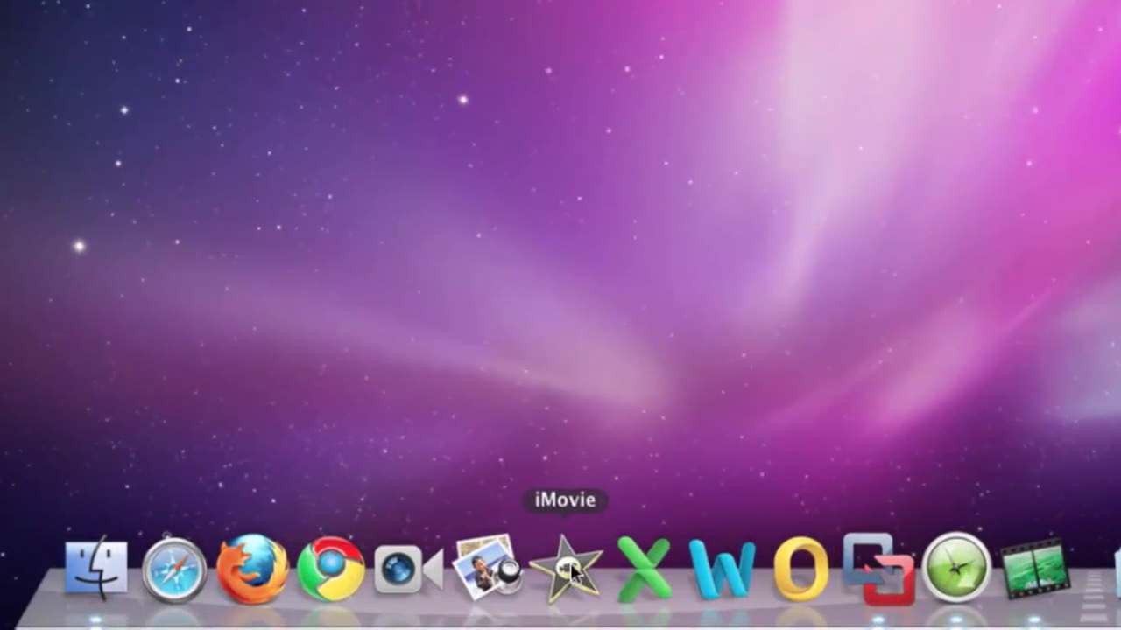
pyautogui.click(570, 563)
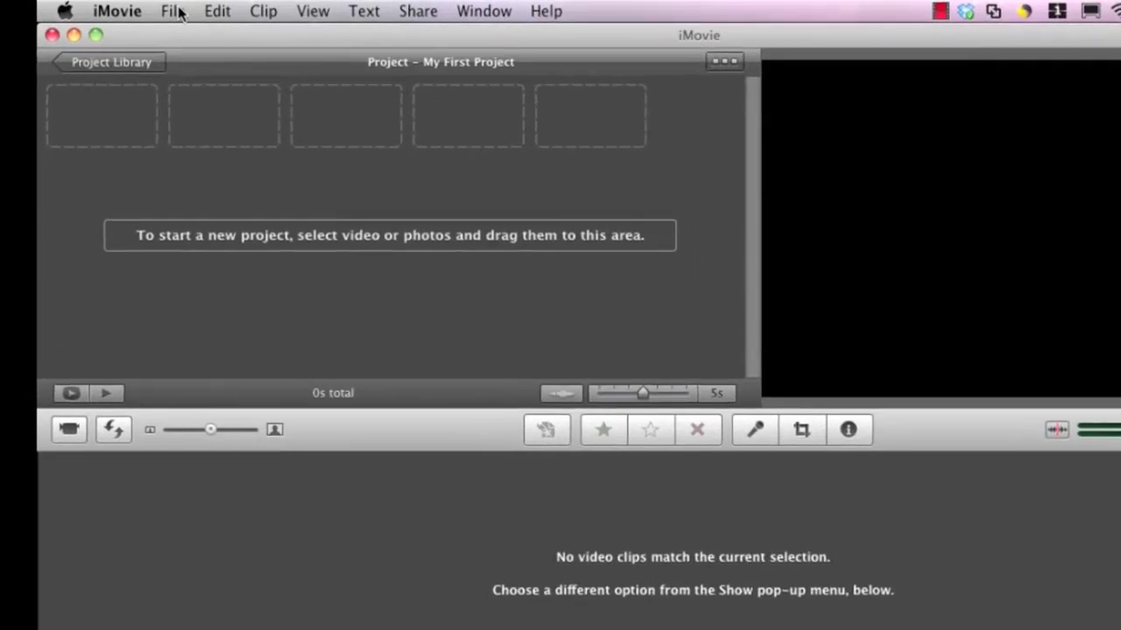
# - Bring up the File > Import > Movies dialog
pyautogui.click(134, 8)
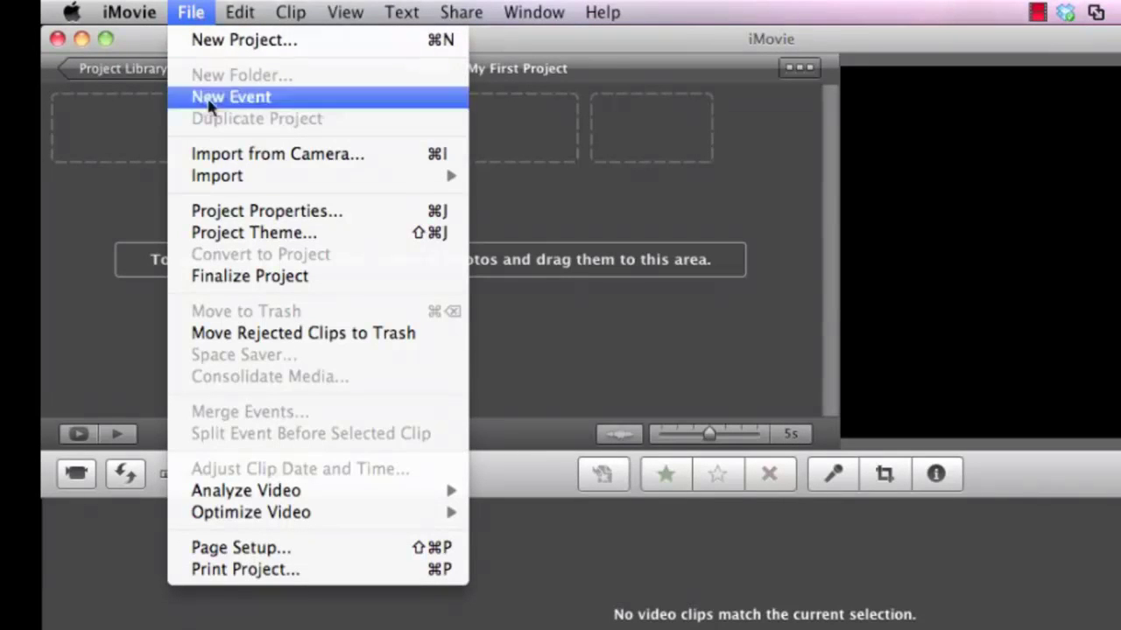
pyautogui.moveTo(225, 176)
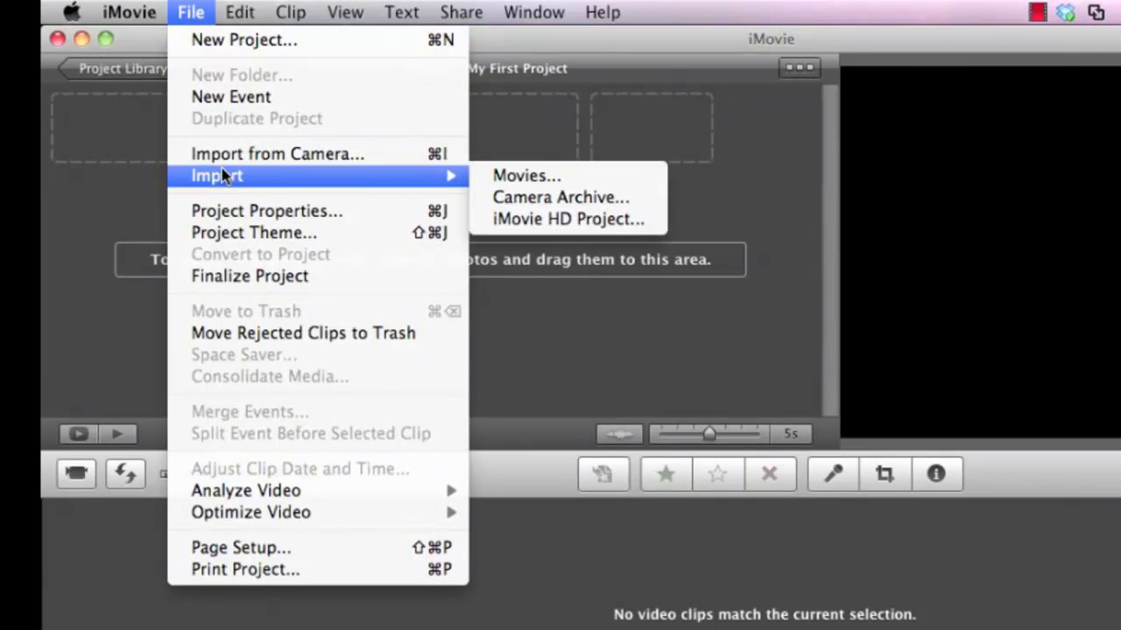
pyautogui.click(511, 183)
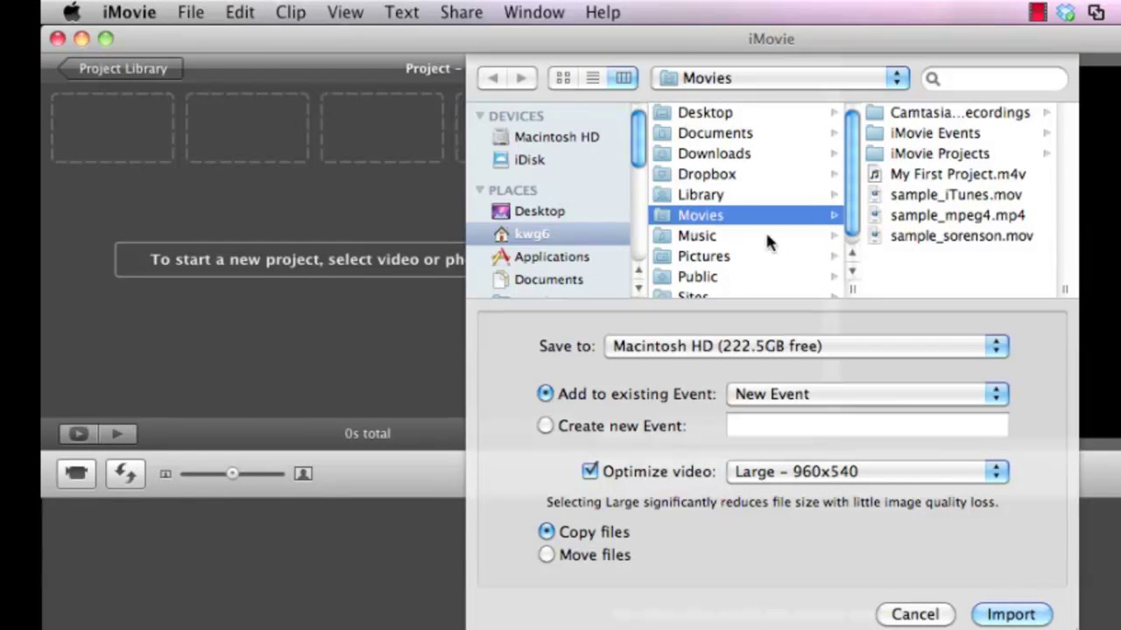
# - Select sample_iTunes.mov, sample_mpeg4.mp4 and sample_sorenson.mov in Movies and import them
pyautogui.click(912, 194)
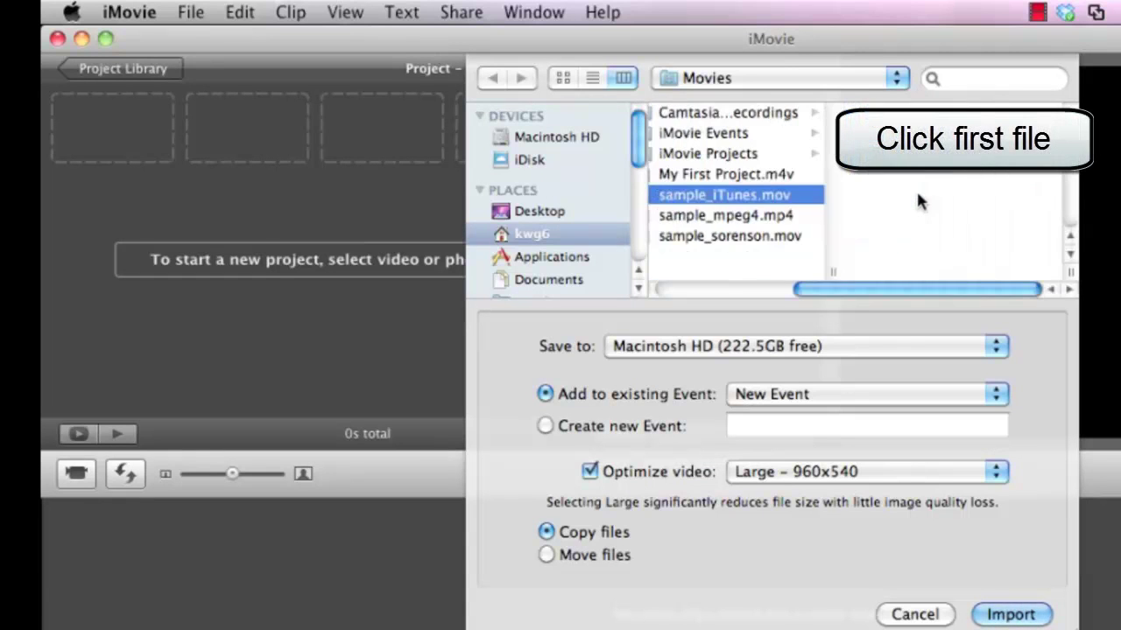
pyautogui.keyDown('shift'); pyautogui.click(732, 240); pyautogui.keyUp('shift')
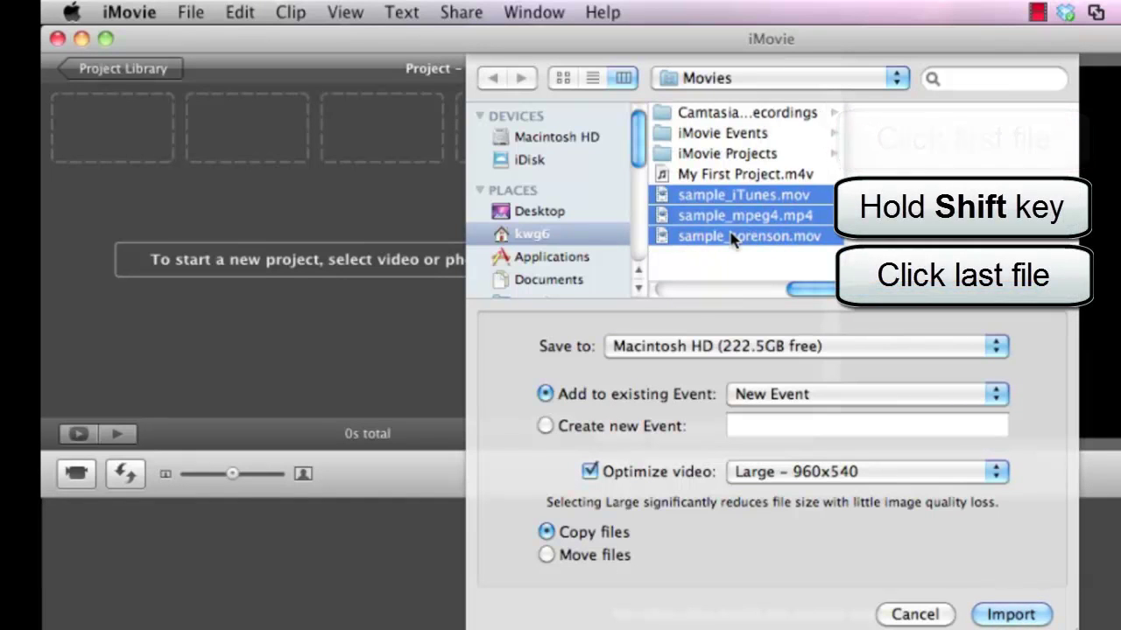
pyautogui.click(707, 175)
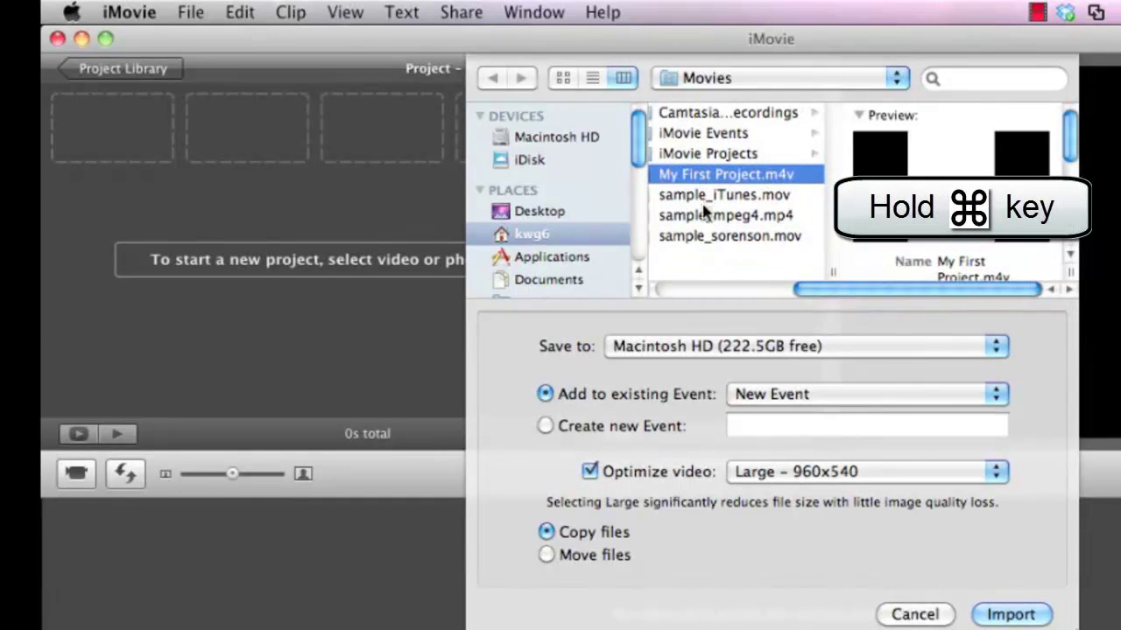
pyautogui.keyDown('super'); pyautogui.click(706, 214); pyautogui.keyUp('super')
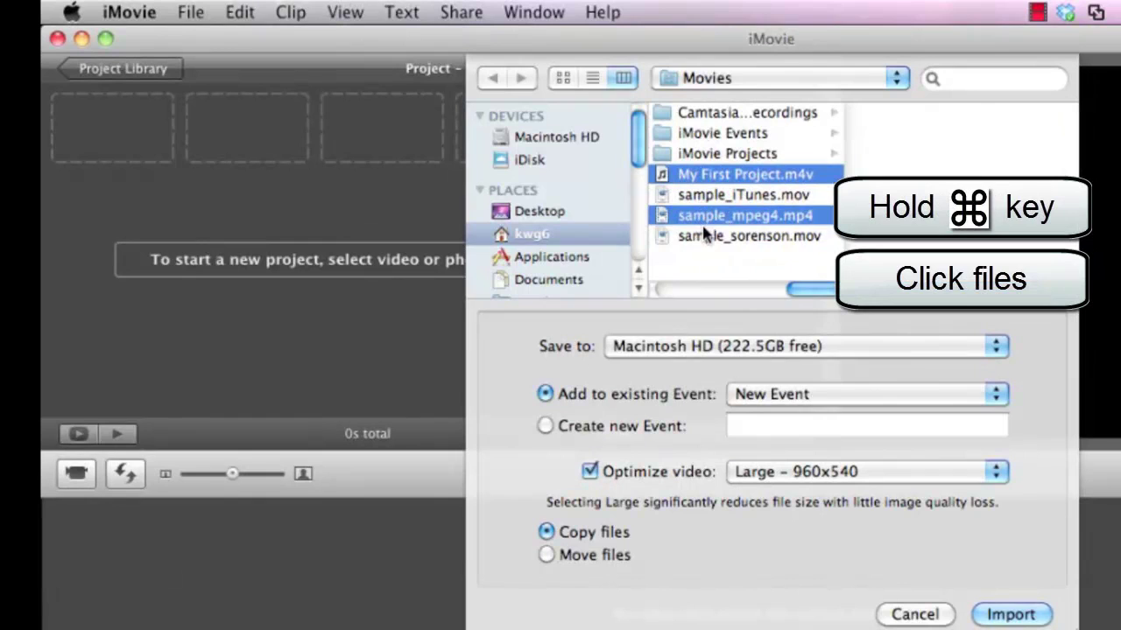
pyautogui.keyDown('super'); pyautogui.click(707, 236); pyautogui.keyUp('super')
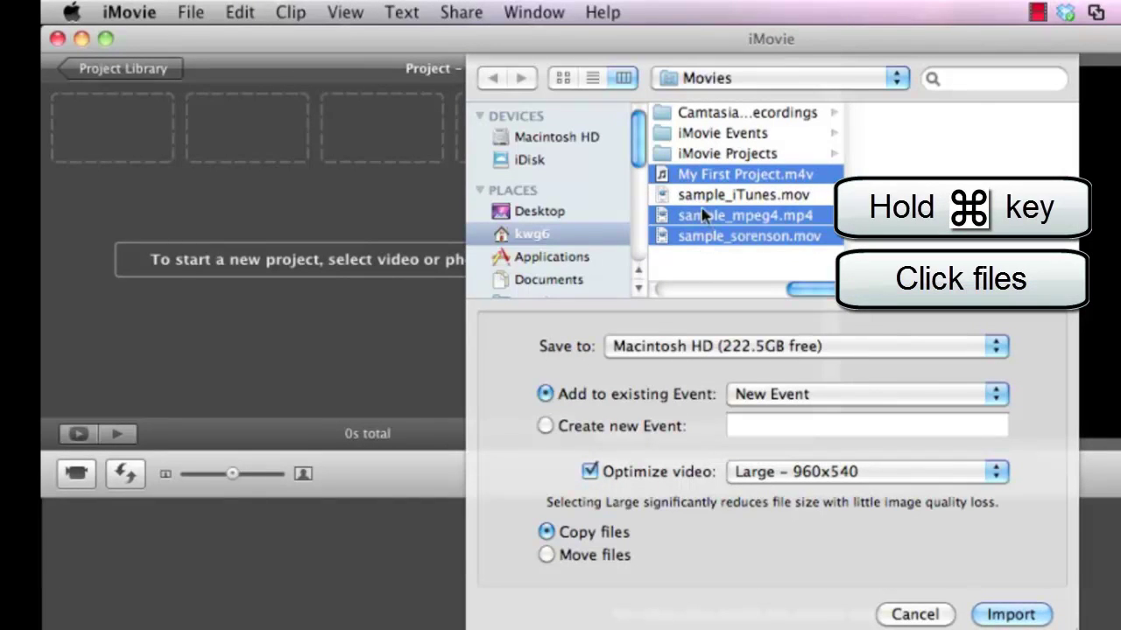
pyautogui.click(700, 197)
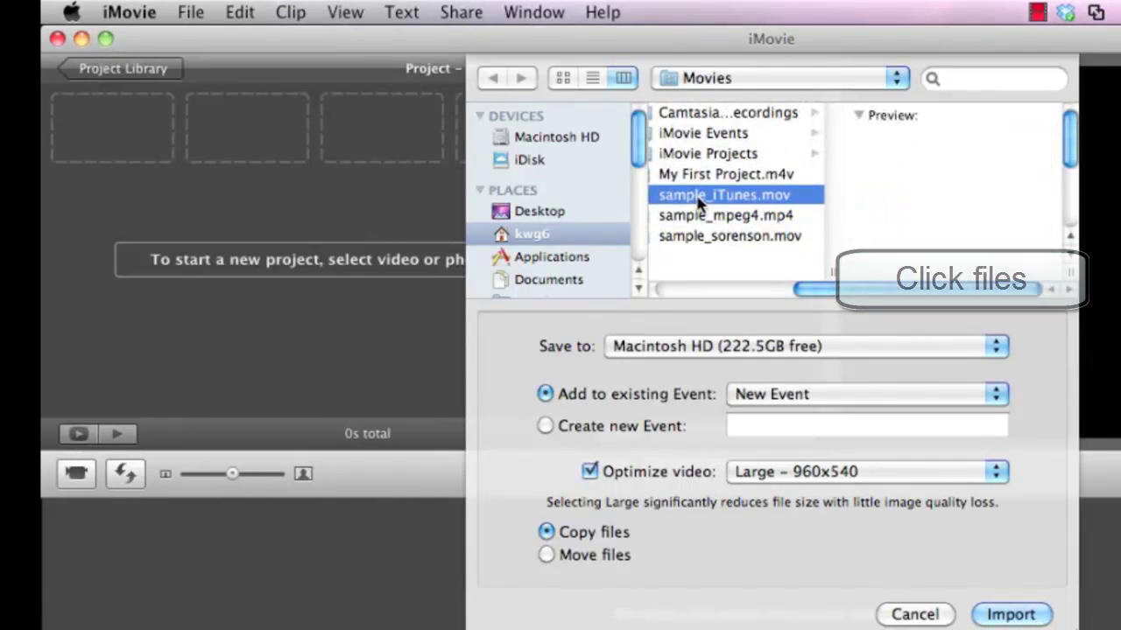
pyautogui.keyDown('shift'); pyautogui.click(706, 238); pyautogui.keyUp('shift')
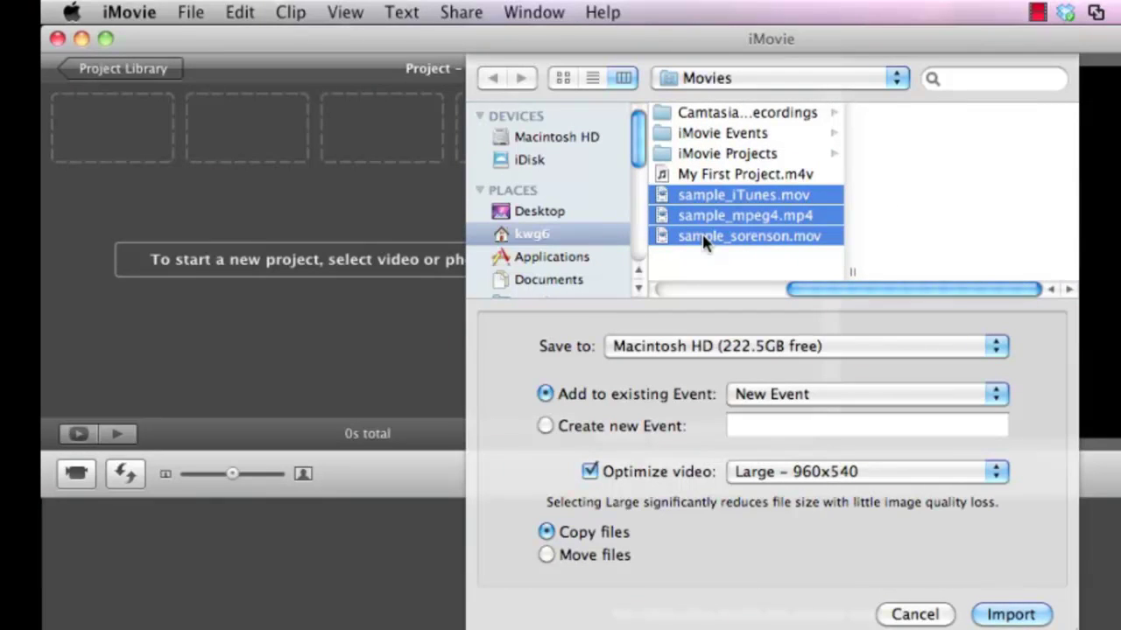
pyautogui.click(1025, 616)
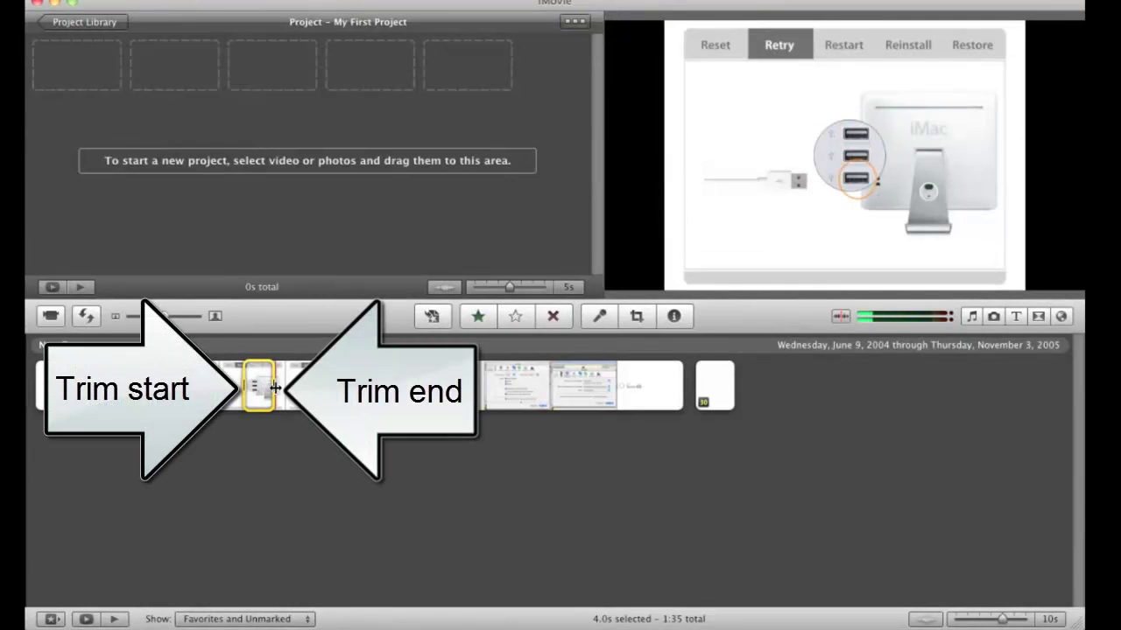
# - Extend the yellow selection on the long event clip from 4 to about 17 seconds
pyautogui.moveTo(272, 387); pyautogui.dragTo(366, 386)
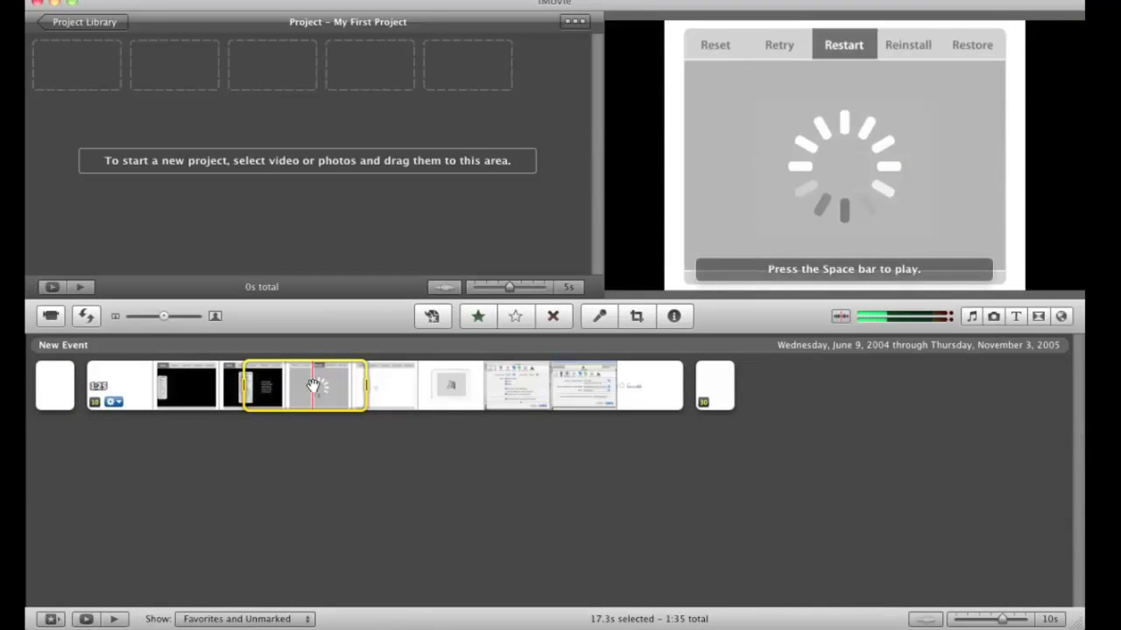
# - Check the QuickTime logo clip's details and add it to the project
pyautogui.doubleClick(61, 400)
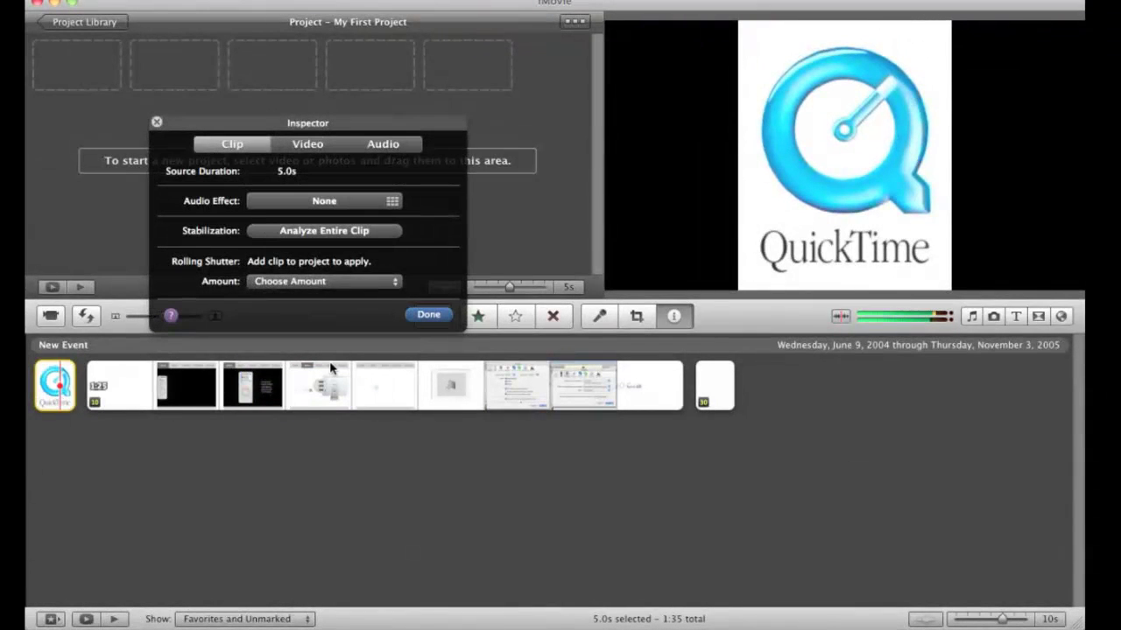
pyautogui.click(428, 315)
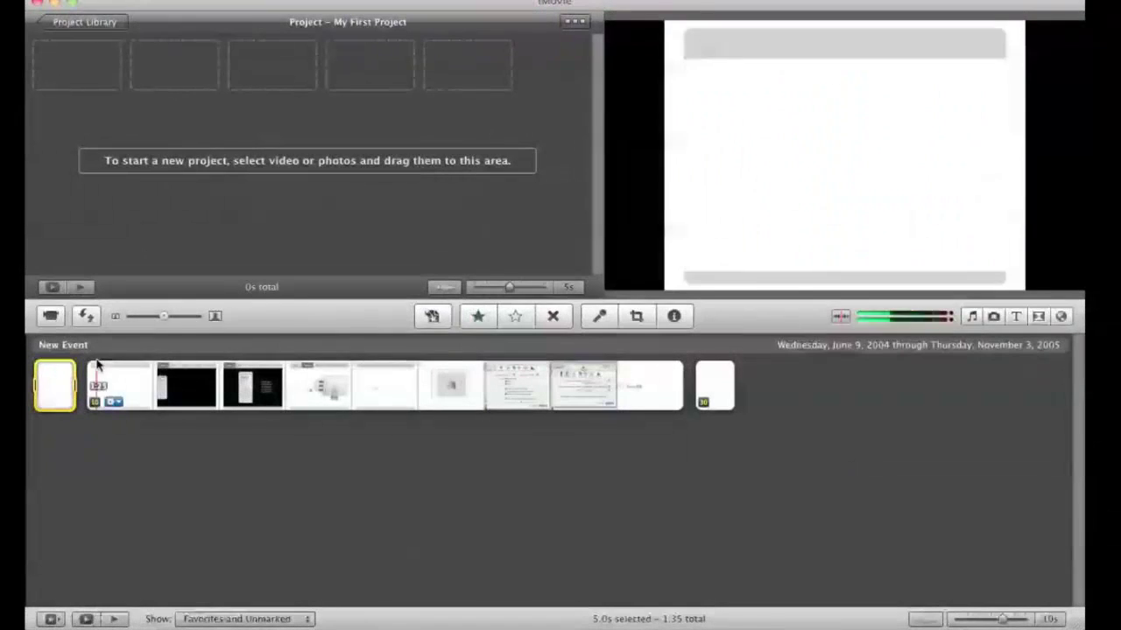
pyautogui.moveTo(48, 381); pyautogui.dragTo(60, 81)
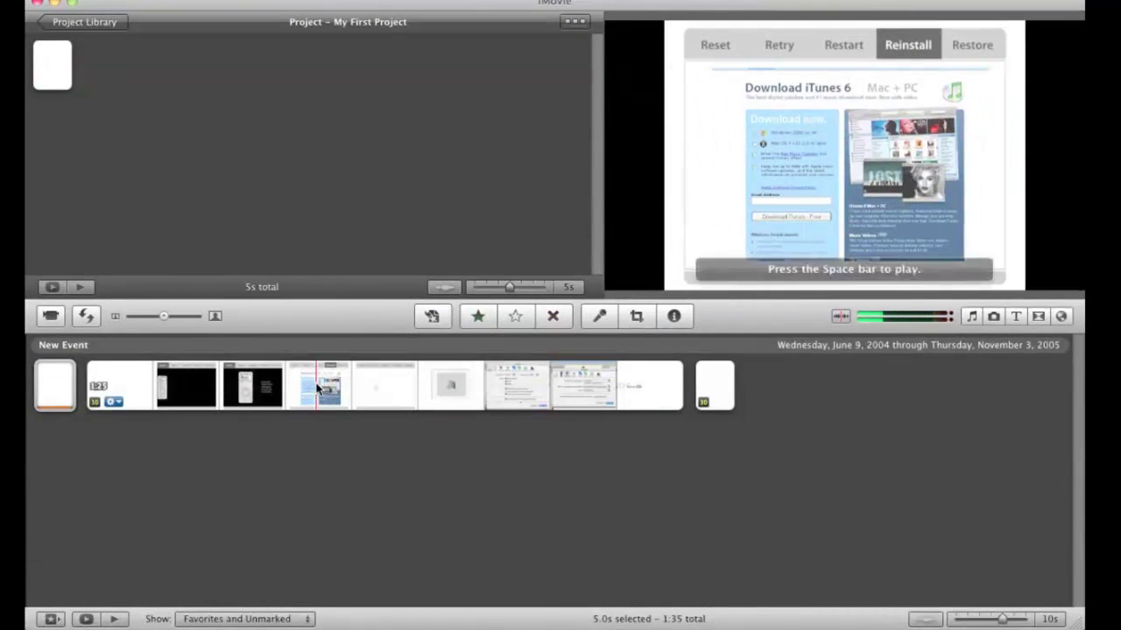
# - Select the entire long sample clip and add it to the project
pyautogui.click(317, 390)
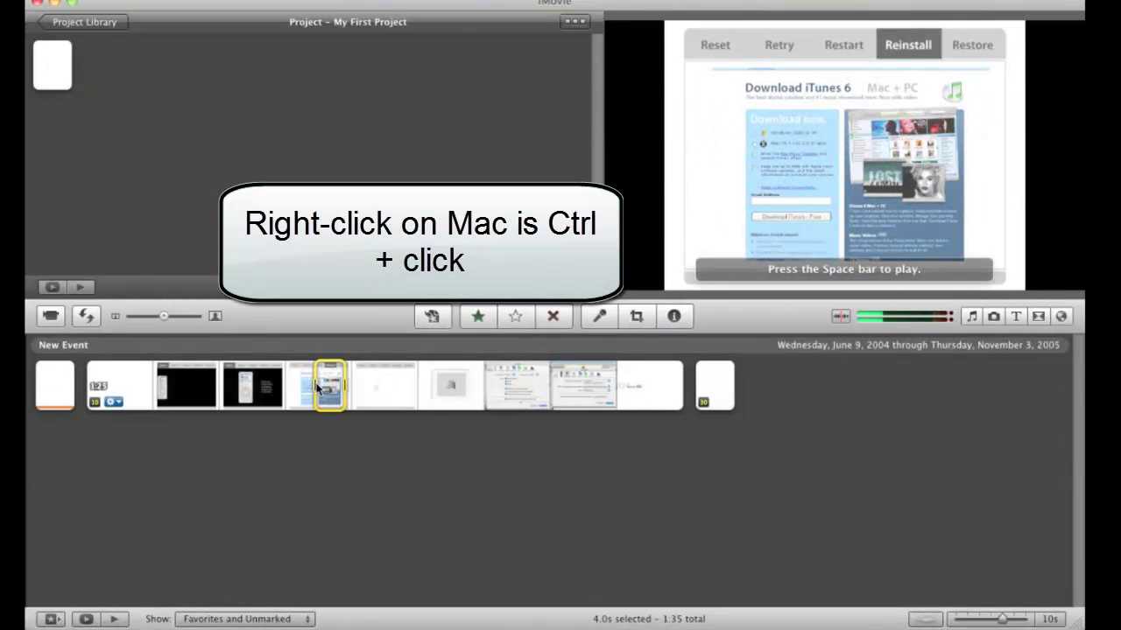
pyautogui.rightClick(335, 386)
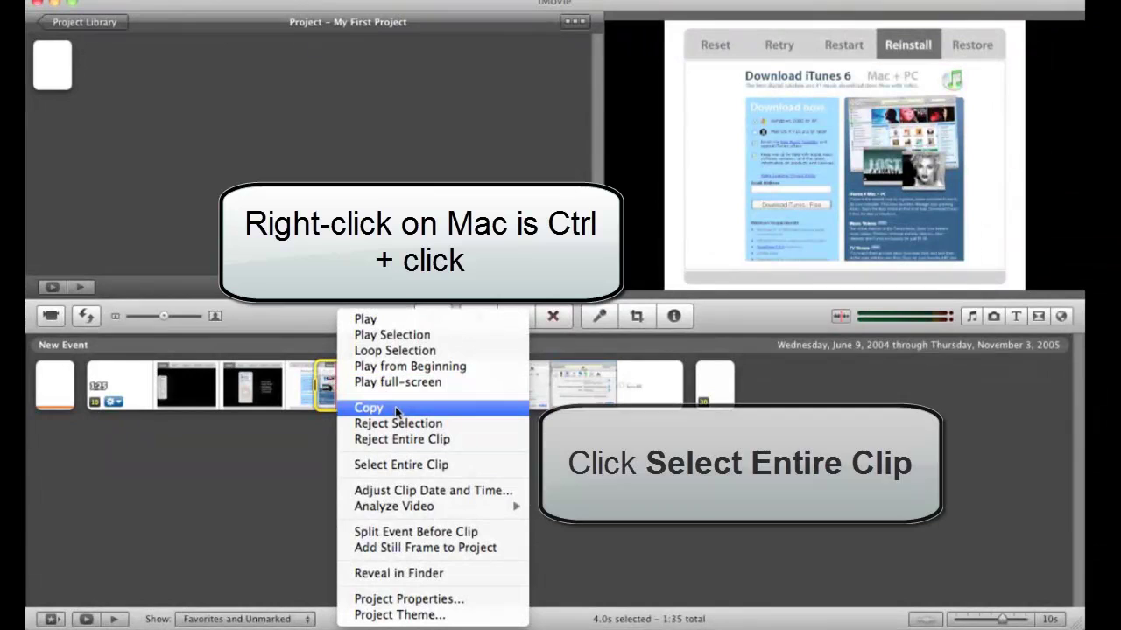
pyautogui.click(400, 465)
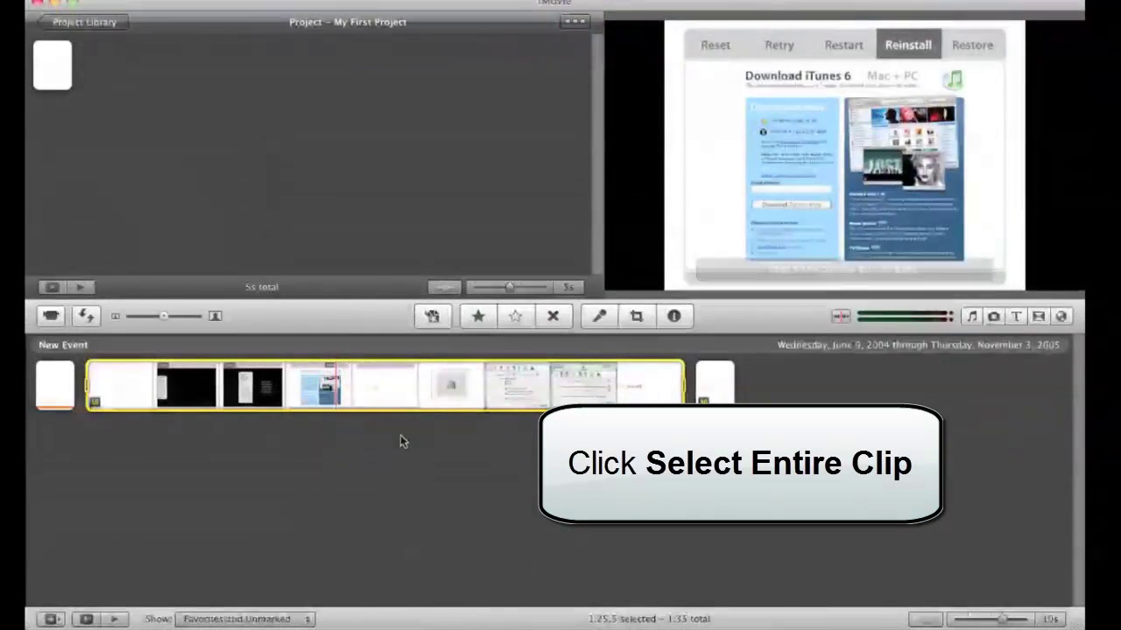
pyautogui.moveTo(402, 392); pyautogui.dragTo(307, 137)
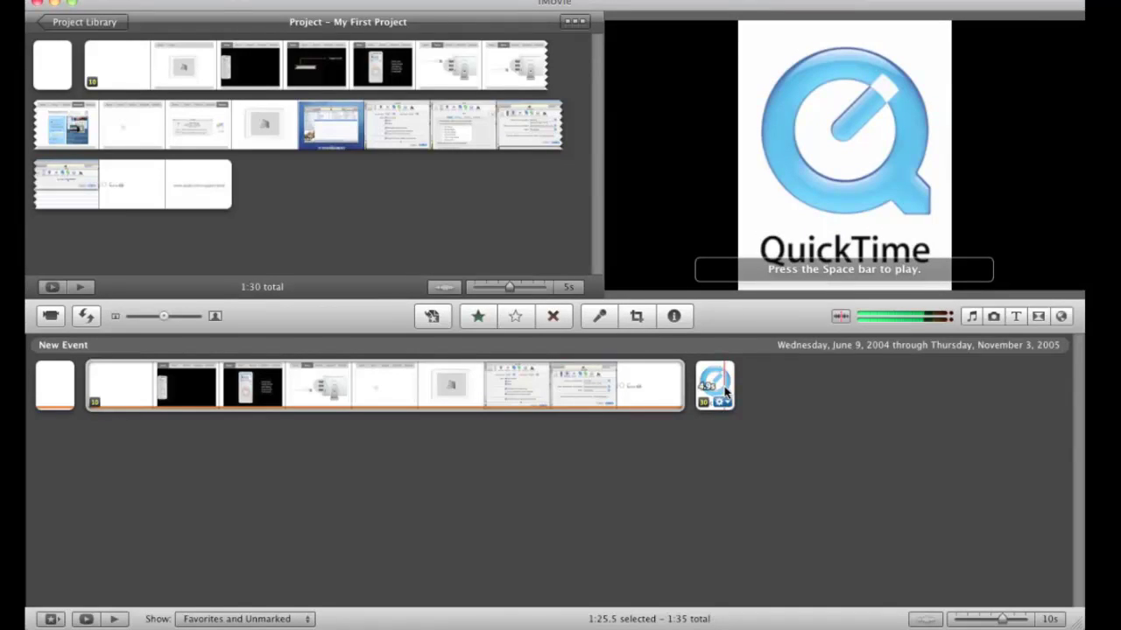
# - Append a 4.9s piece of the last QuickTime clip to the project end
pyautogui.click(724, 394)
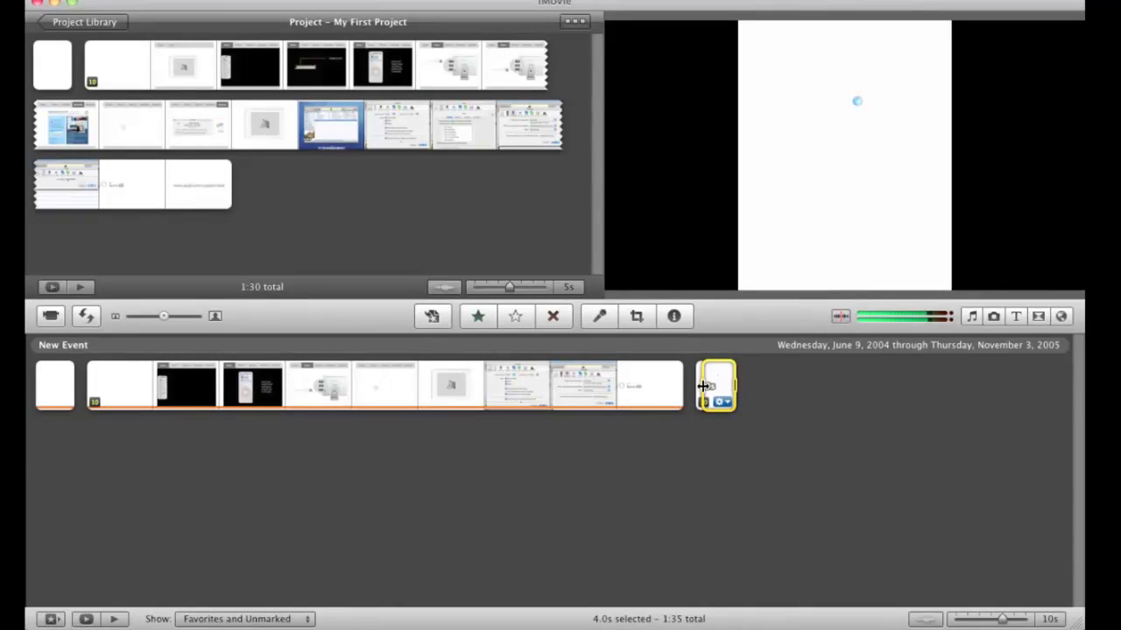
pyautogui.moveTo(703, 387); pyautogui.dragTo(689, 387)
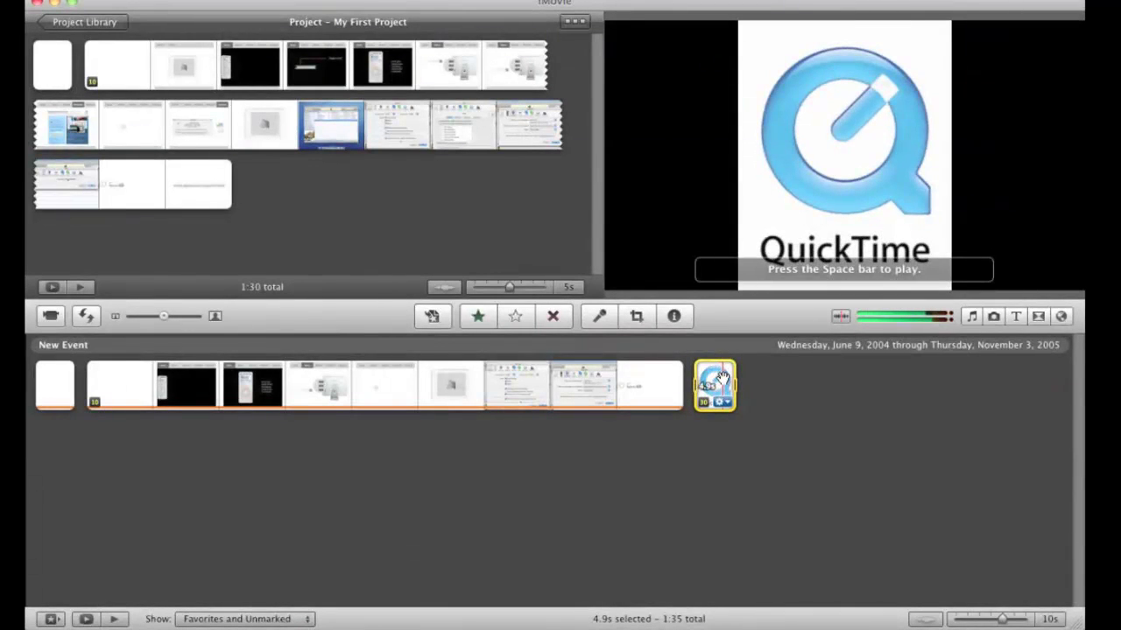
pyautogui.moveTo(721, 378); pyautogui.dragTo(369, 194)
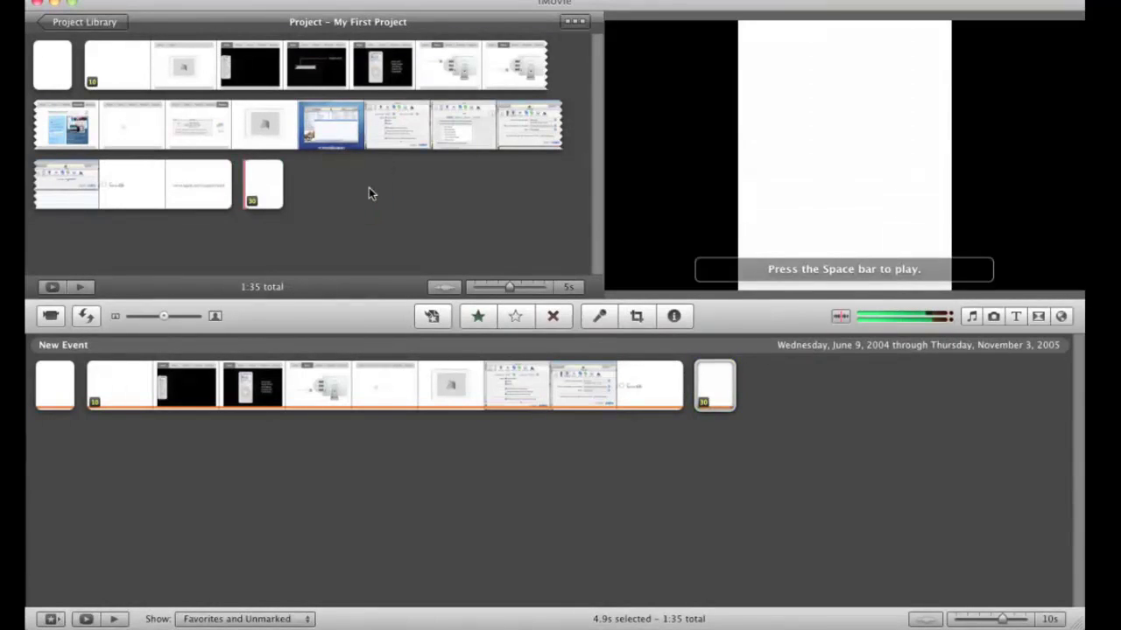
pyautogui.click(41, 65)
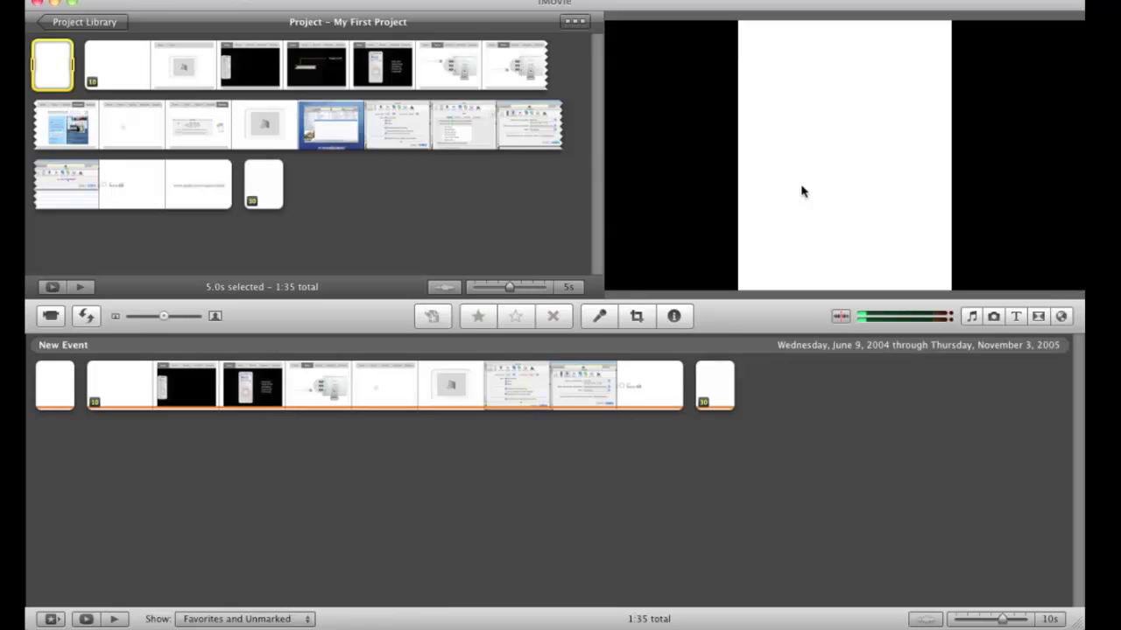
pyautogui.press('space')
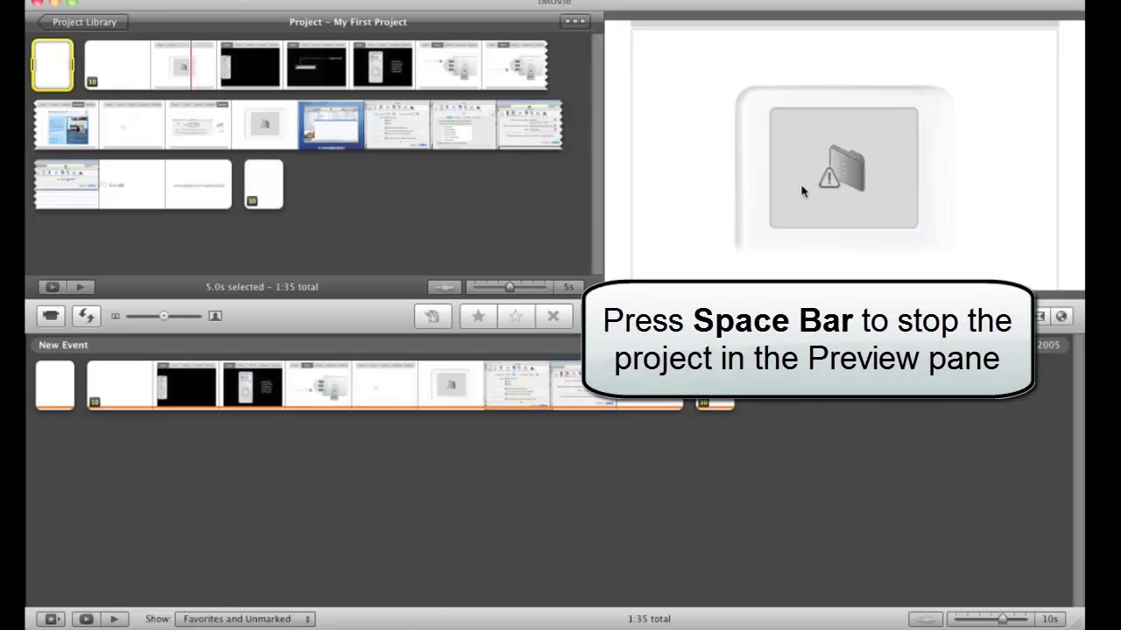
pyautogui.press('space')
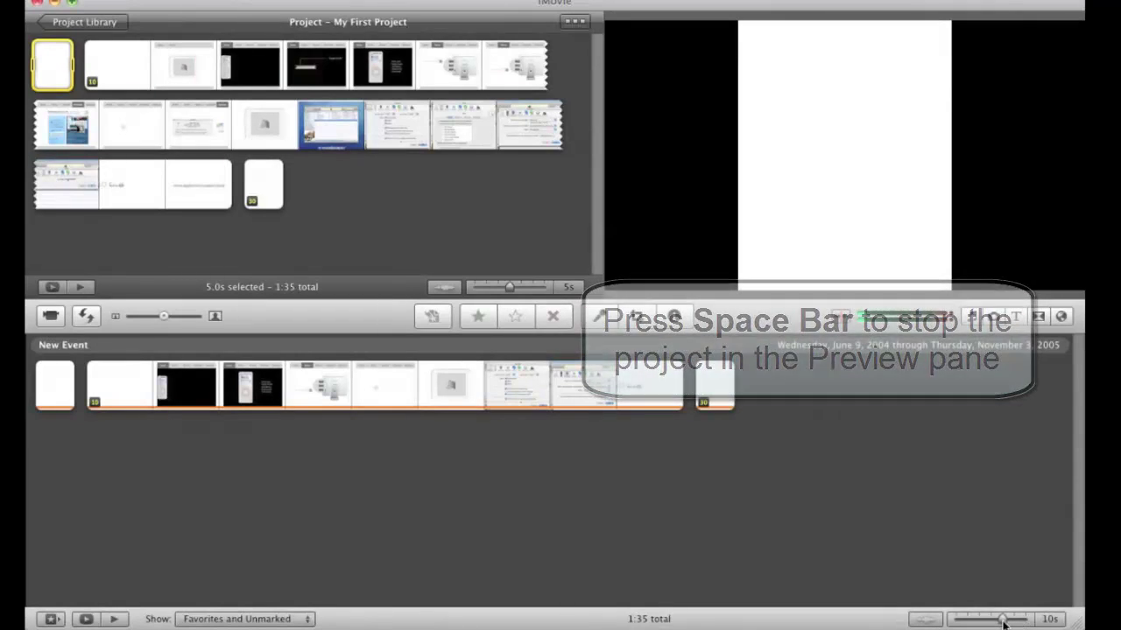
# - Adjust the event browser thumbnail scale until event clips show as wide filmstrips
pyautogui.click(1003, 618)
pyautogui.moveTo(997, 621)
pyautogui.mouseDown()
pyautogui.moveTo(975, 623)
pyautogui.moveTo(990, 622)
pyautogui.mouseUp()
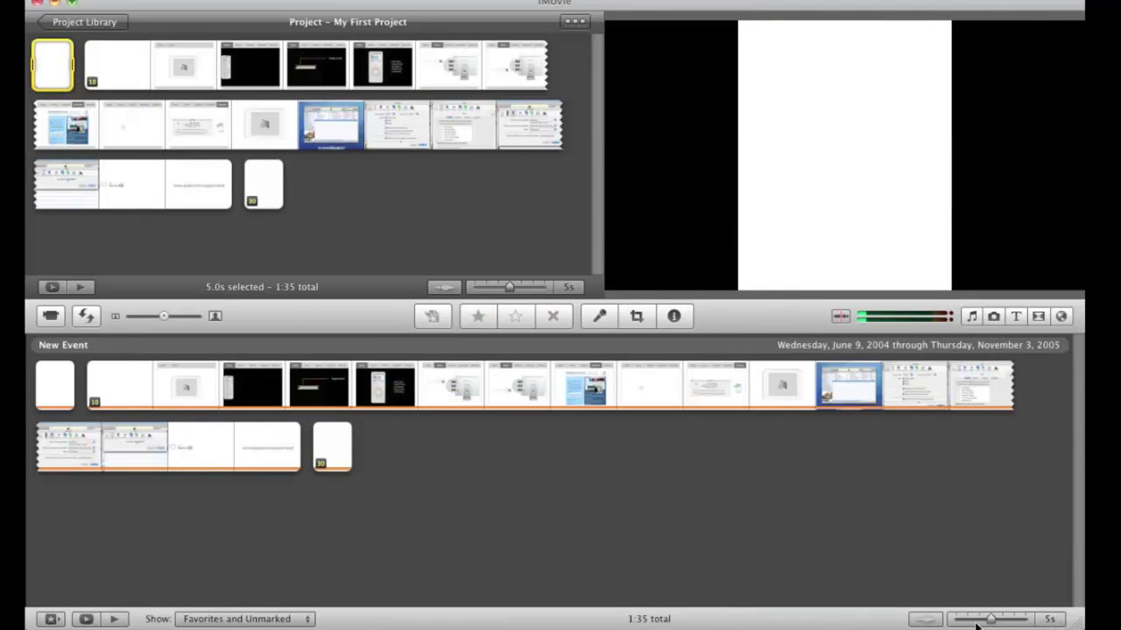
pyautogui.moveTo(992, 622); pyautogui.dragTo(956, 621)
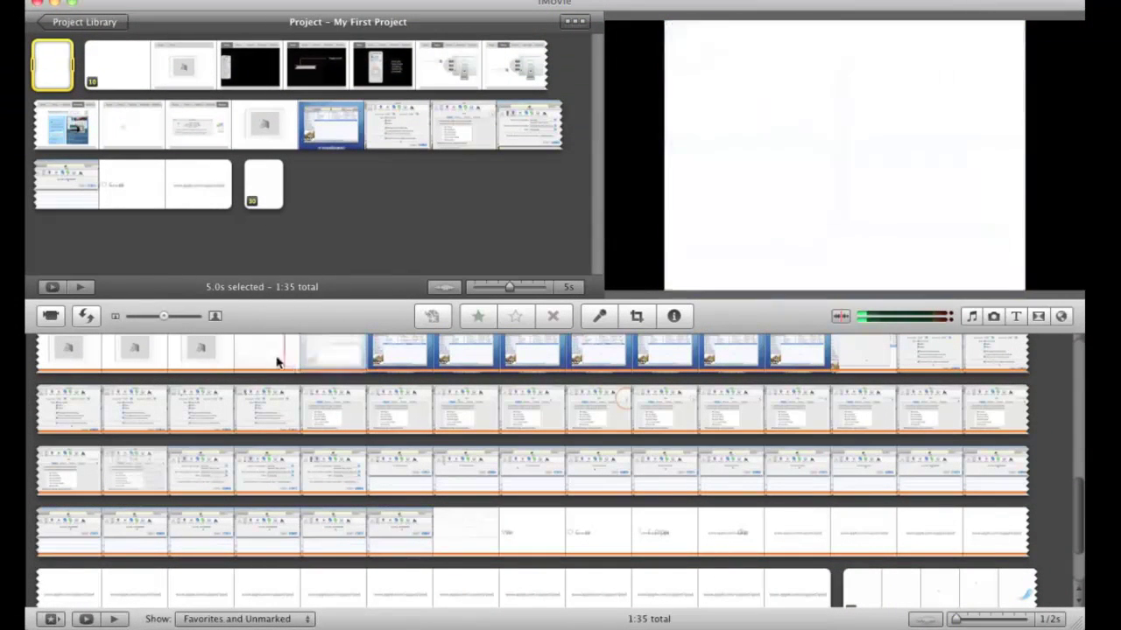
pyautogui.moveTo(956, 620); pyautogui.dragTo(1027, 622)
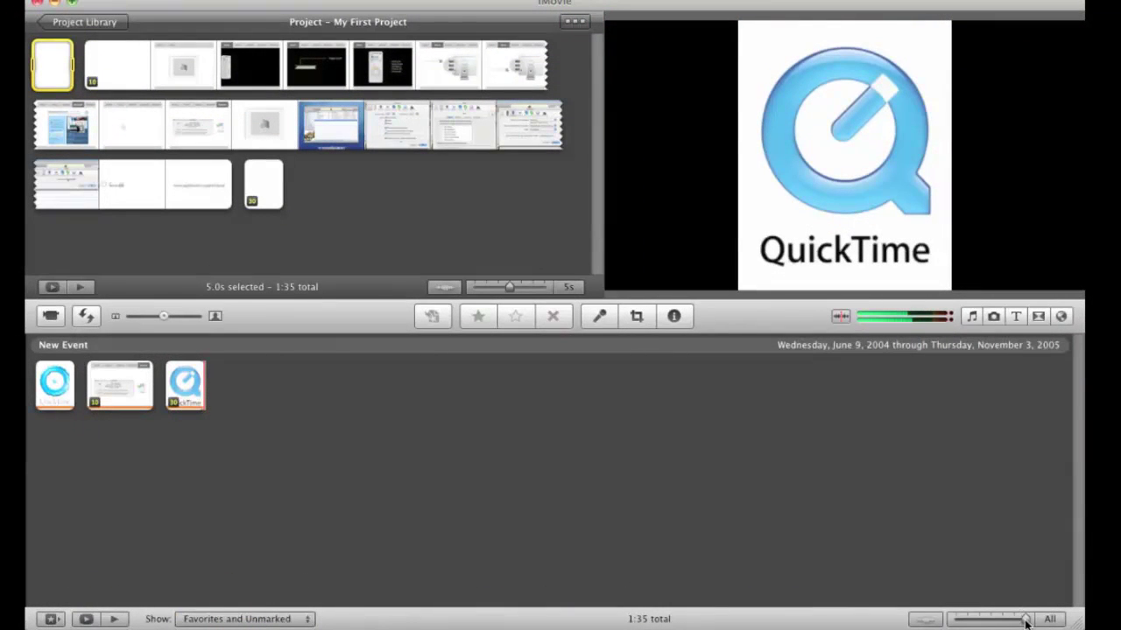
pyautogui.moveTo(1025, 620); pyautogui.dragTo(1016, 620)
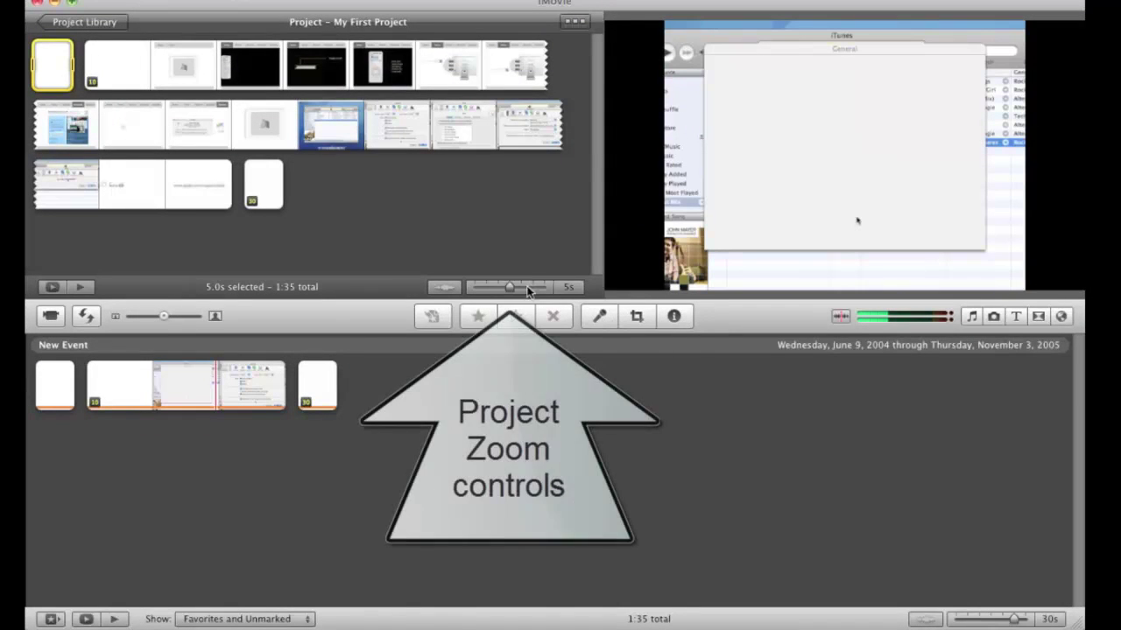
# - Split the long project clip at the iPod reset frame, leaving a 19s first part
pyautogui.moveTo(513, 291)
pyautogui.mouseDown()
pyautogui.moveTo(502, 291)
pyautogui.moveTo(520, 289)
pyautogui.mouseUp()
pyautogui.click(183, 398)
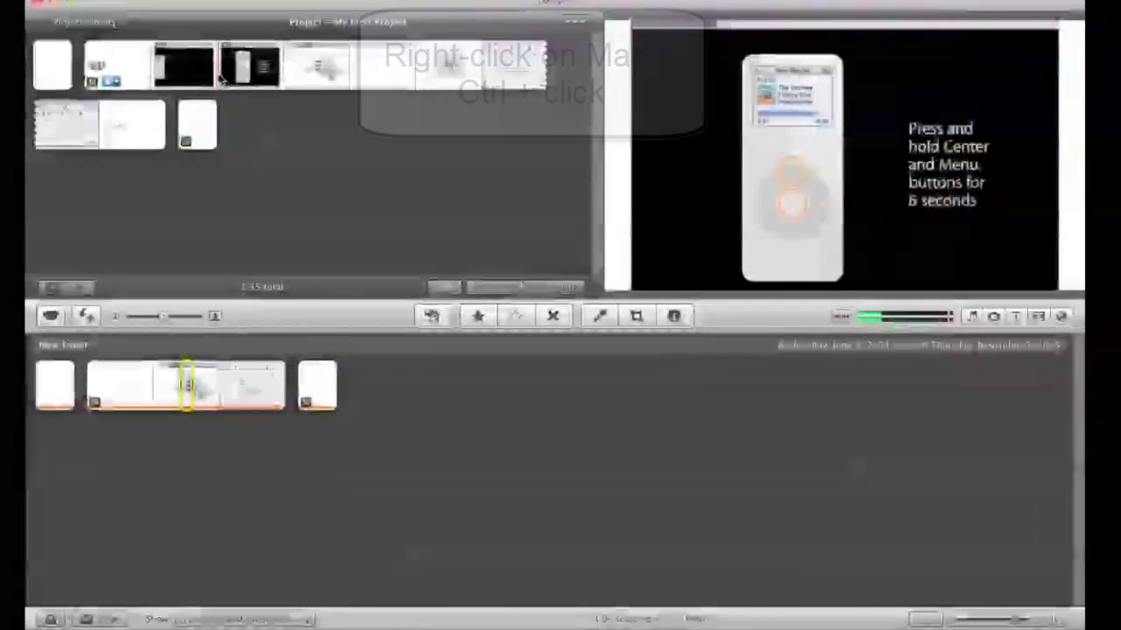
pyautogui.click(220, 78)
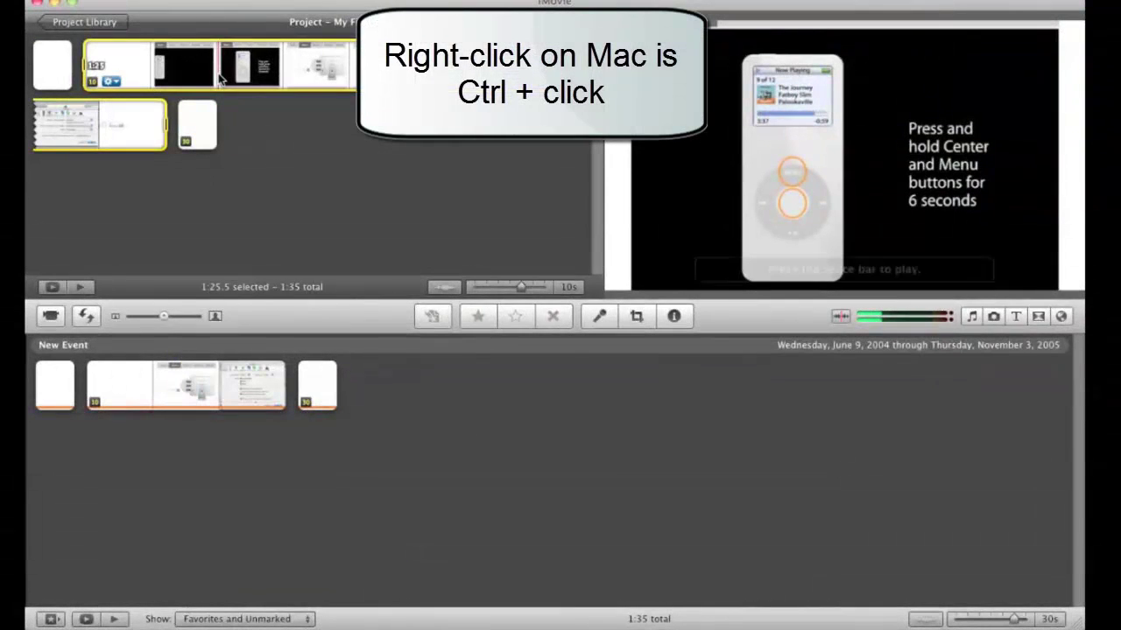
pyautogui.rightClick(221, 79)
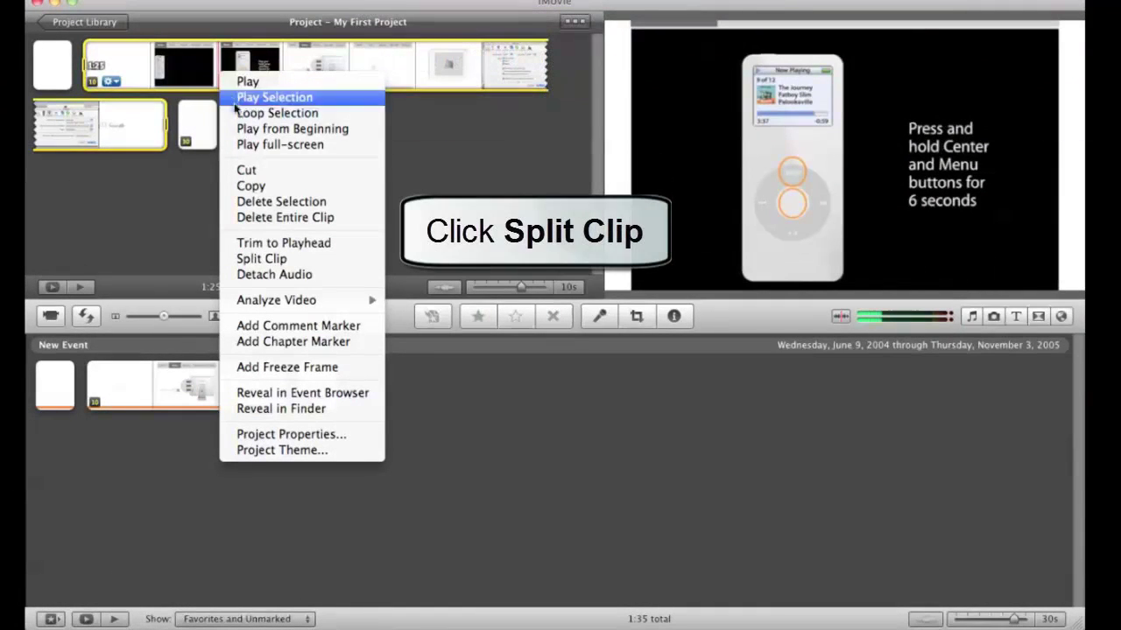
pyautogui.click(252, 259)
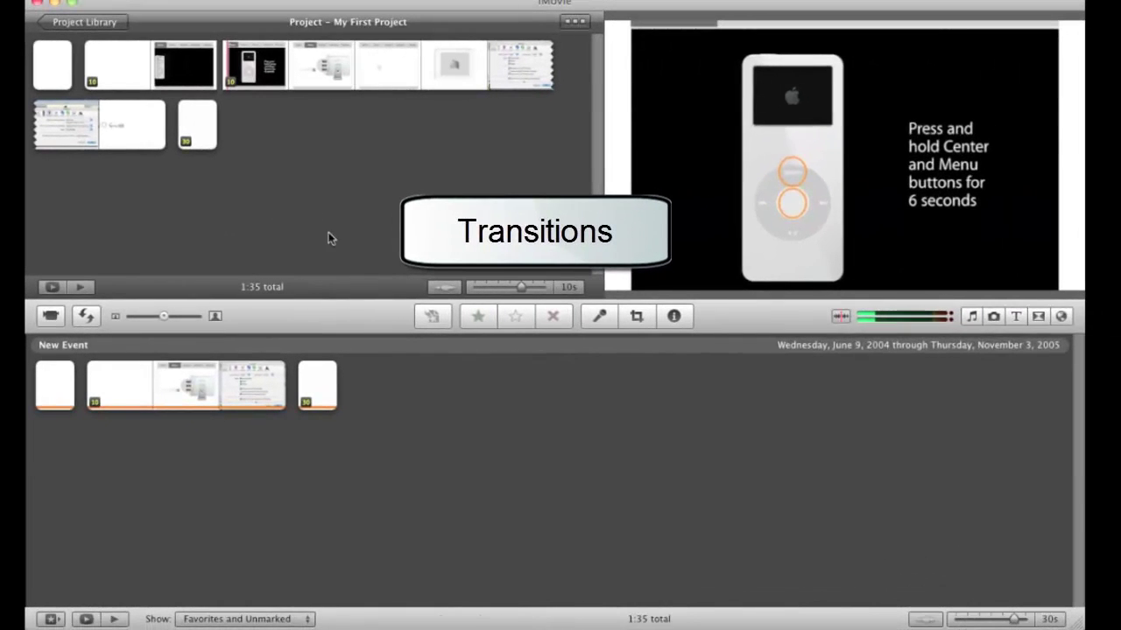
# - Insert a Cube transition before the closing QuickTime clip and play it back
pyautogui.click(1065, 316)
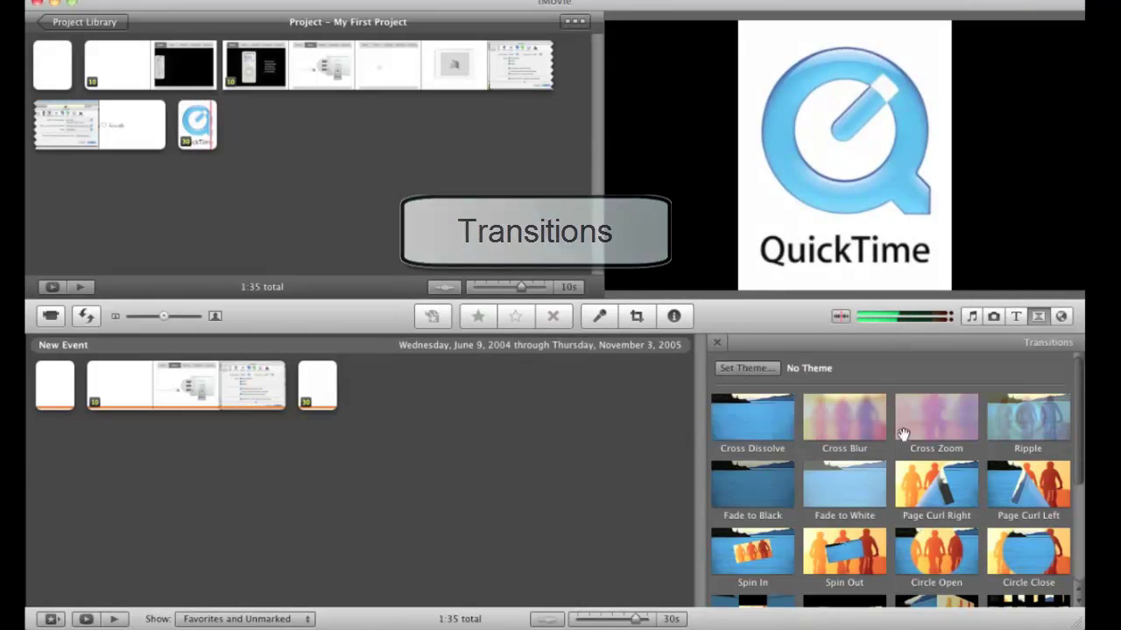
pyautogui.click(1038, 316)
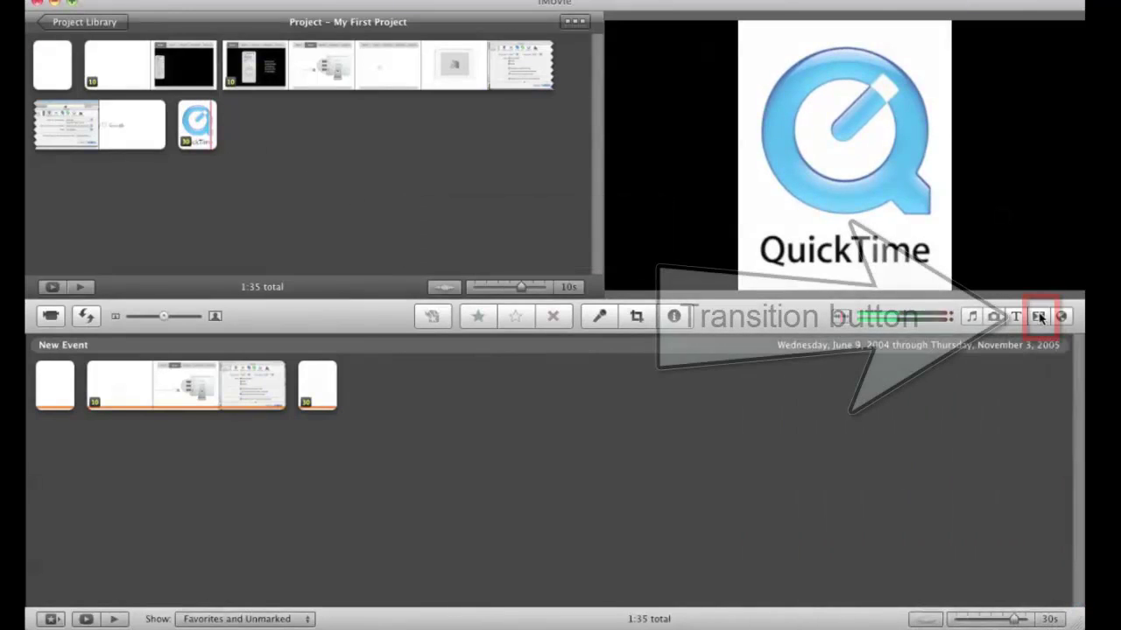
pyautogui.click(1038, 316)
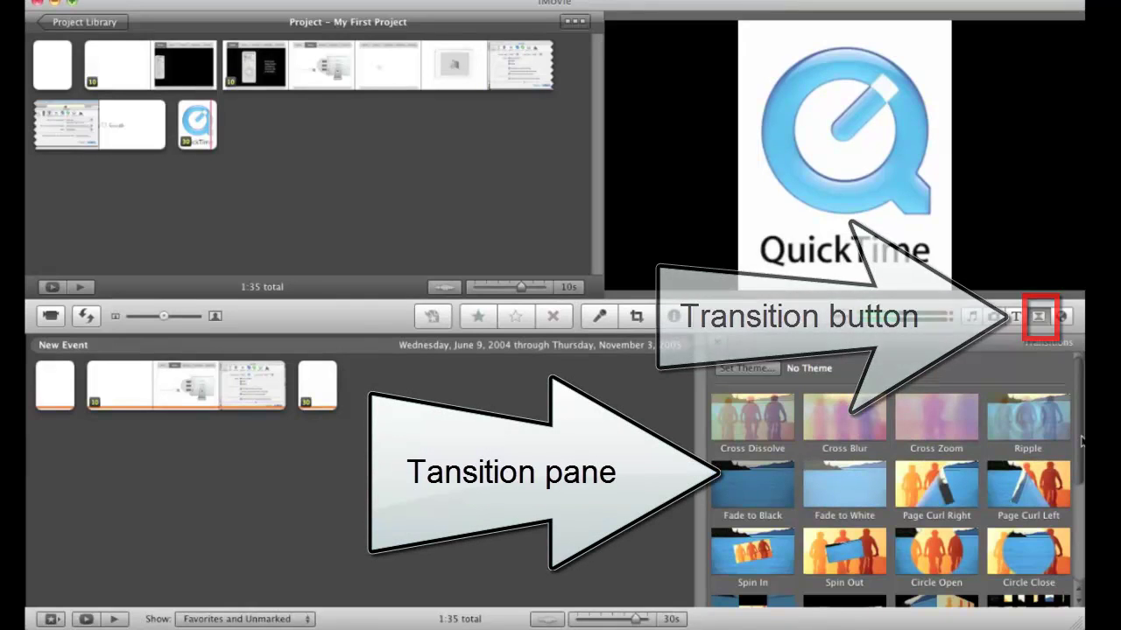
pyautogui.scroll(-5, 1081, 442)
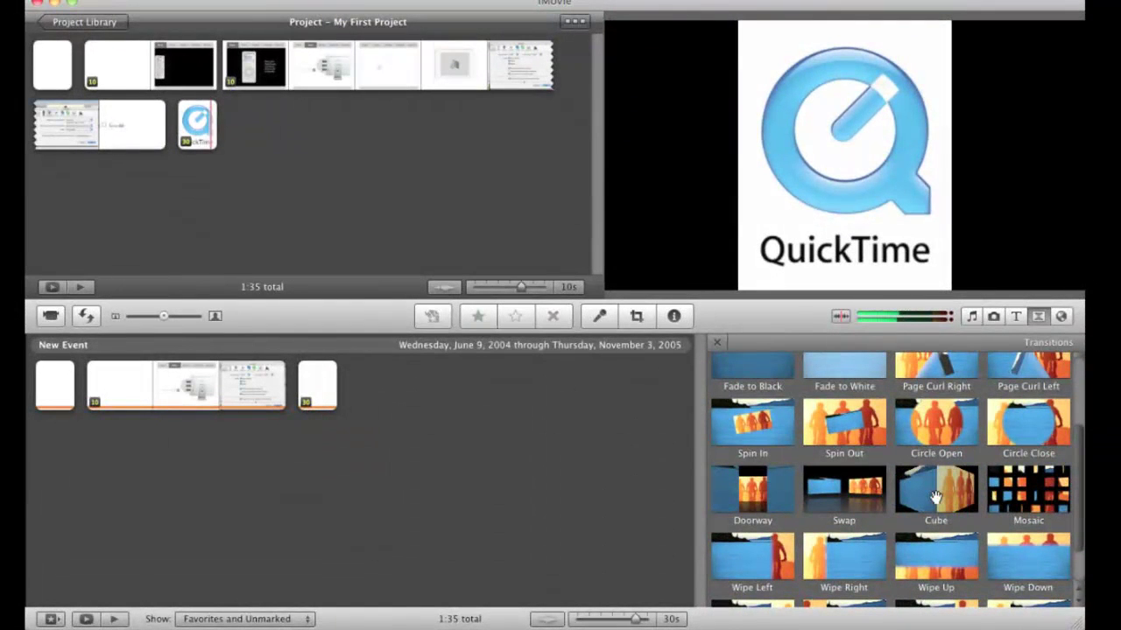
pyautogui.moveTo(936, 497); pyautogui.dragTo(198, 142)
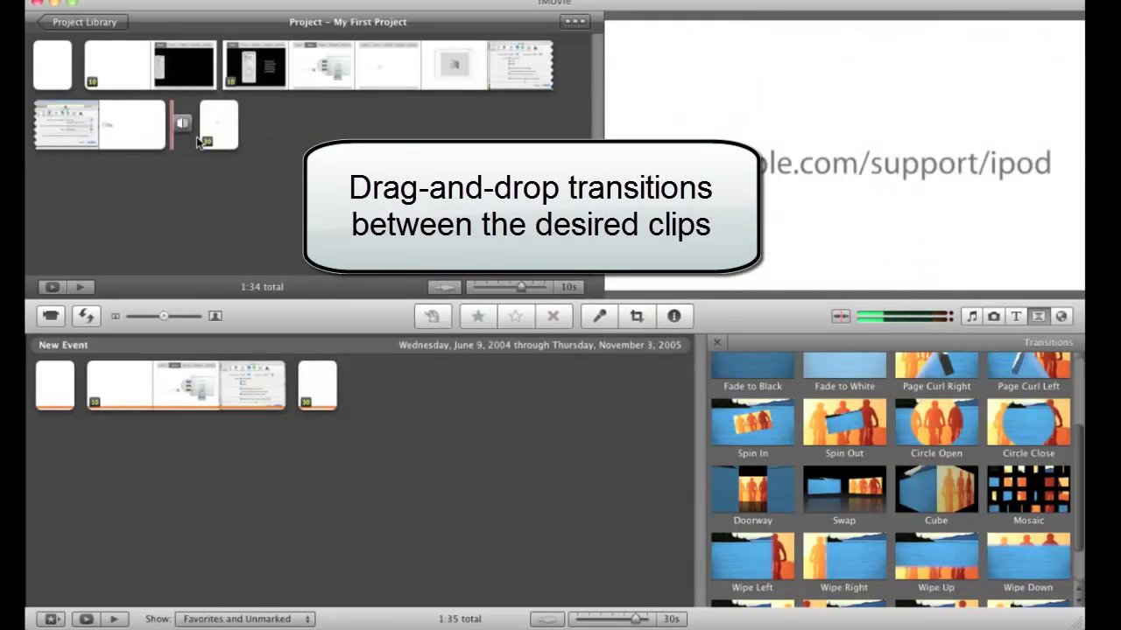
pyautogui.click(151, 135)
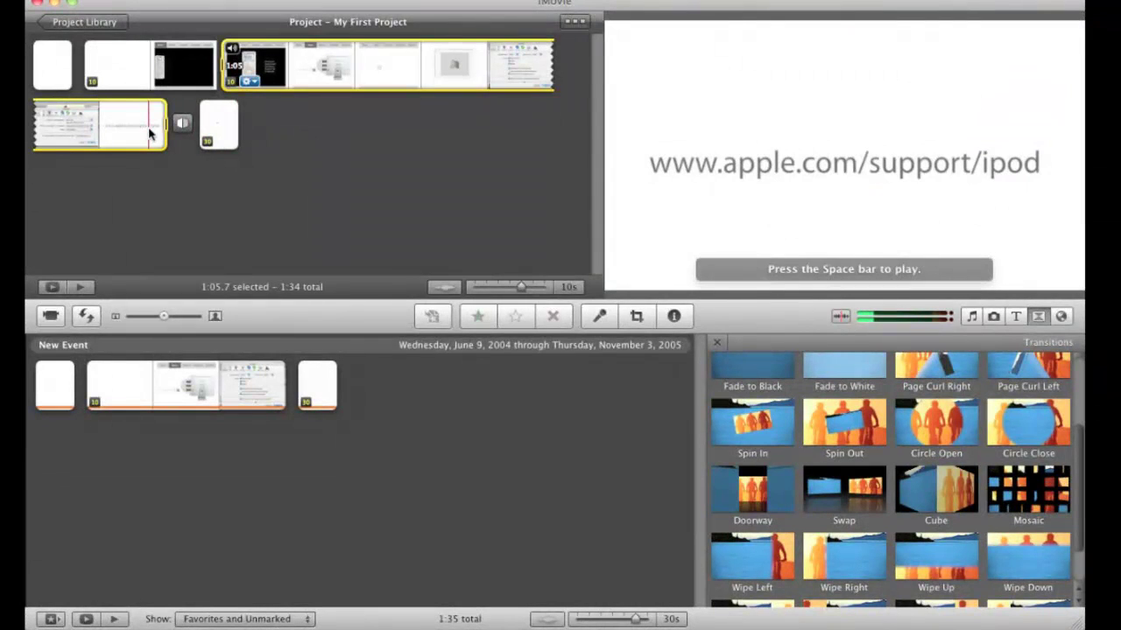
pyautogui.press('space')
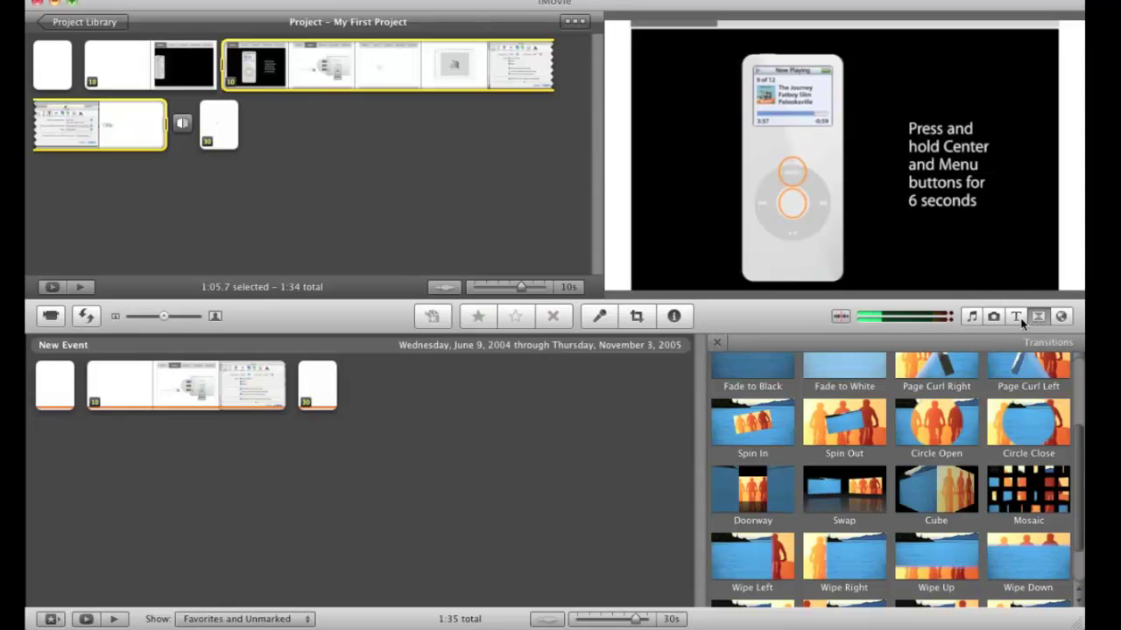
# - Drag the Scrolling Credits title from the Titles browser to the end of the project
pyautogui.click(1011, 317)
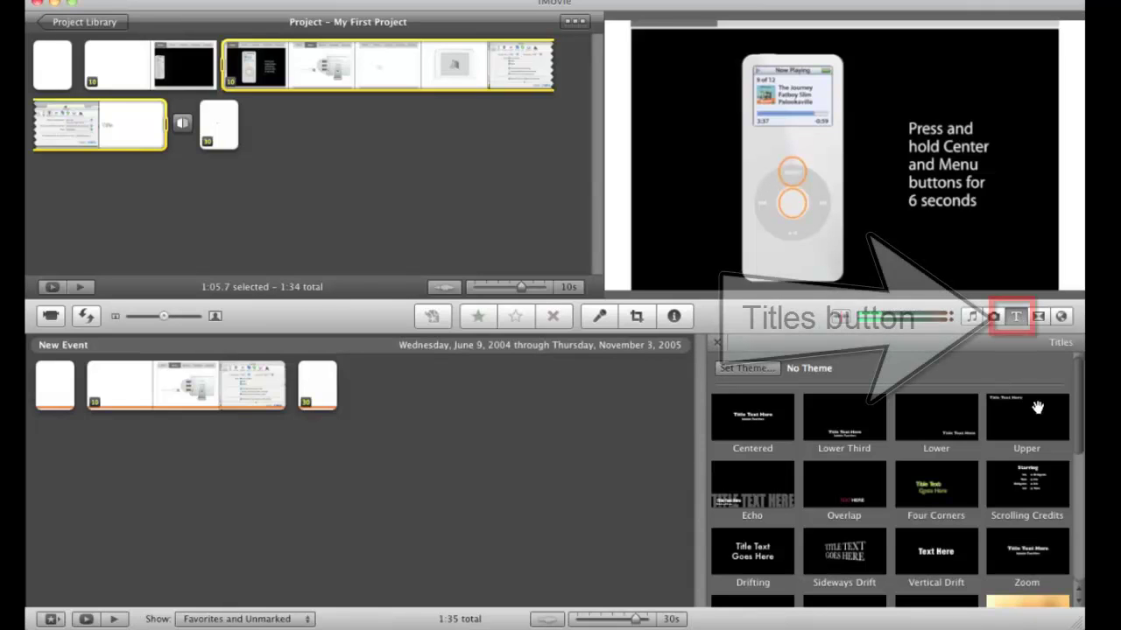
pyautogui.scroll(-2, 1080, 416)
pyautogui.scroll(-3, 1081, 416)
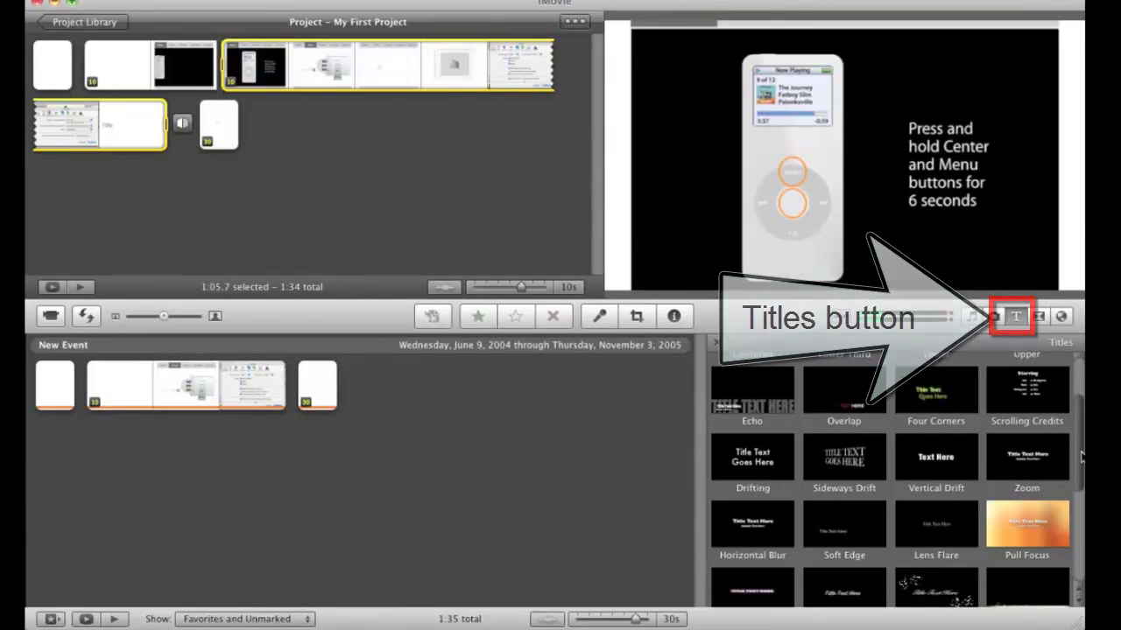
pyautogui.scroll(2, 1037, 443)
pyautogui.moveTo(1036, 443); pyautogui.dragTo(322, 163)
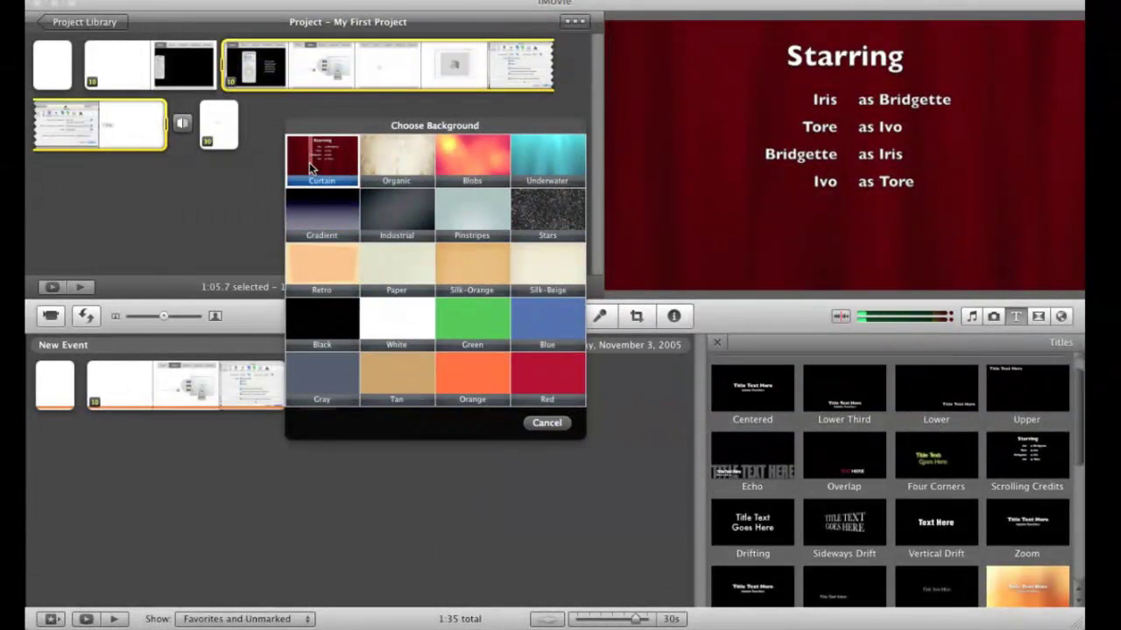
# - Choose the Curtain background, enter the credited person's name and change a role to Video Editor
pyautogui.click(309, 162)
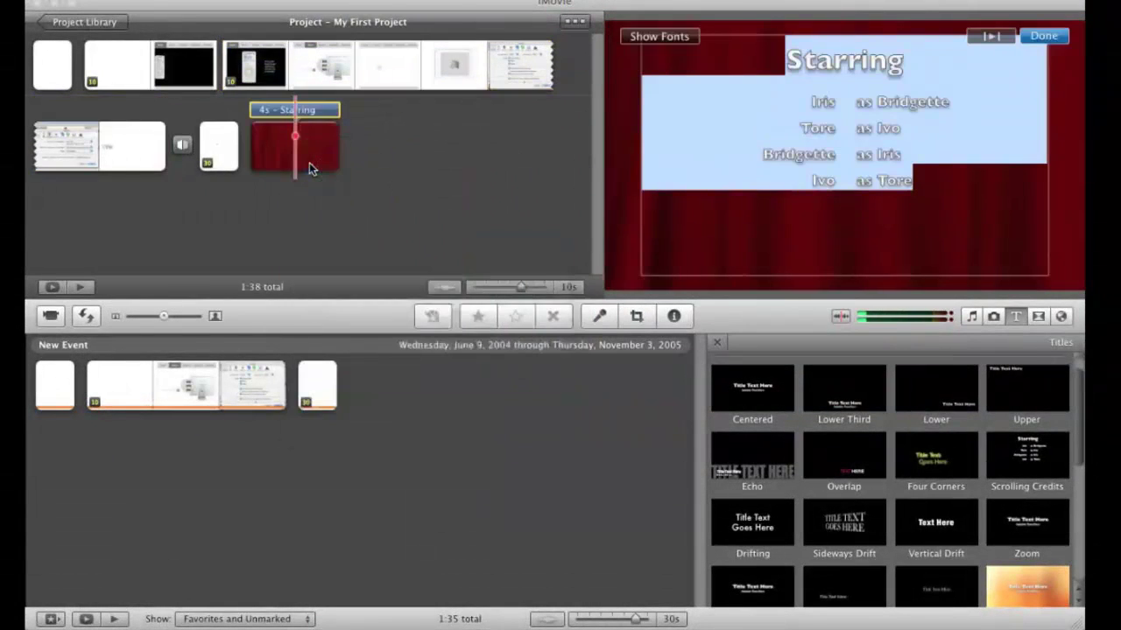
pyautogui.click(918, 103)
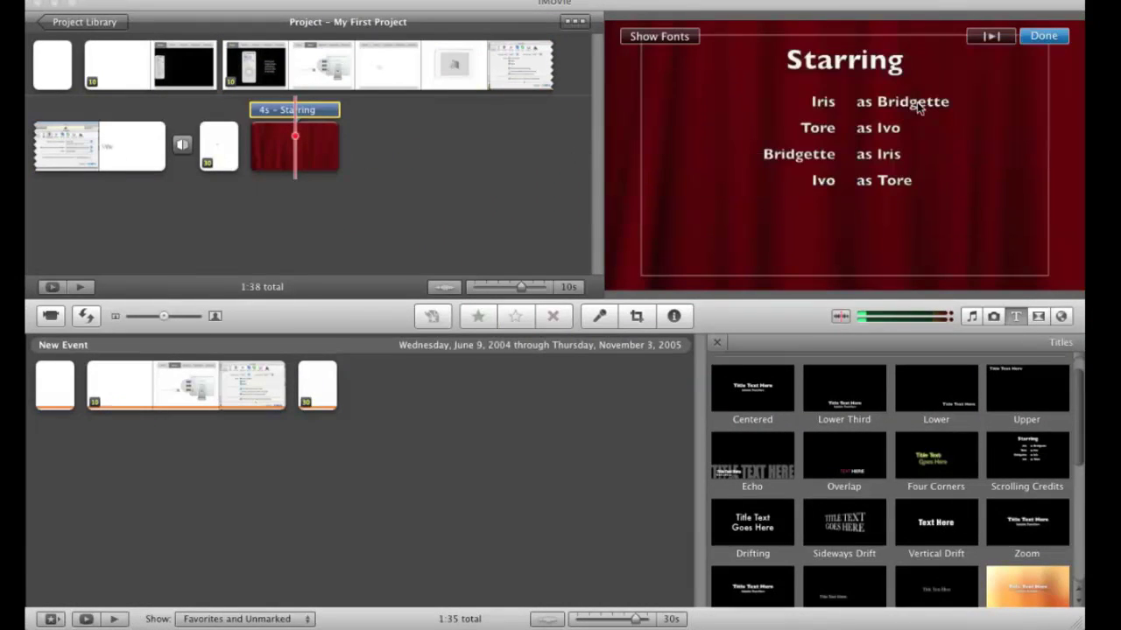
pyautogui.doubleClick(935, 105)
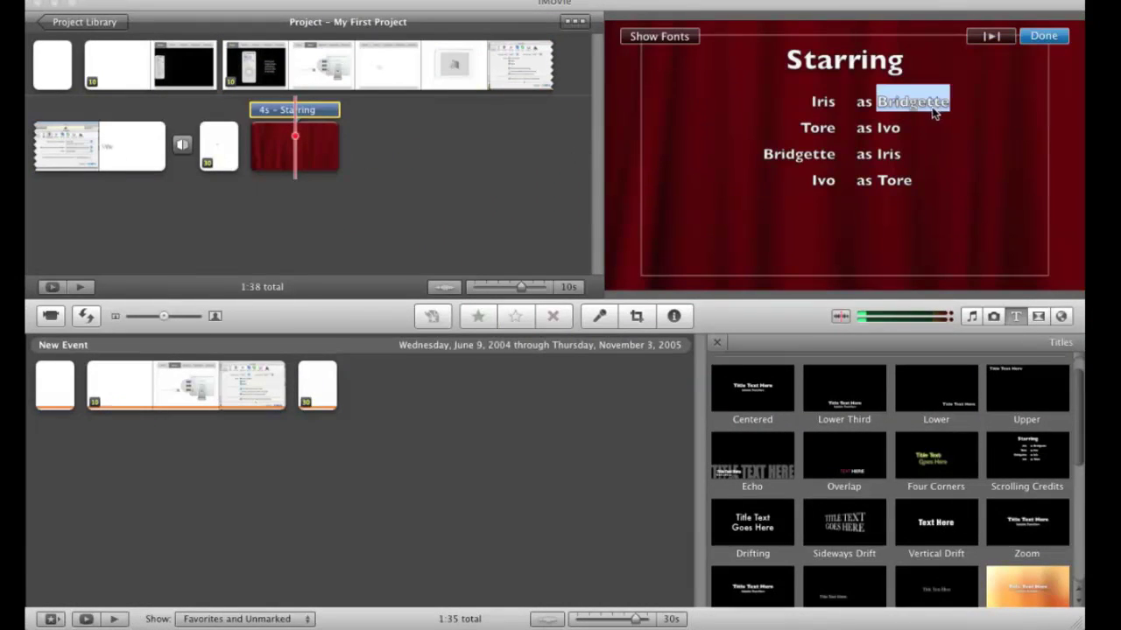
pyautogui.doubleClick(819, 104)
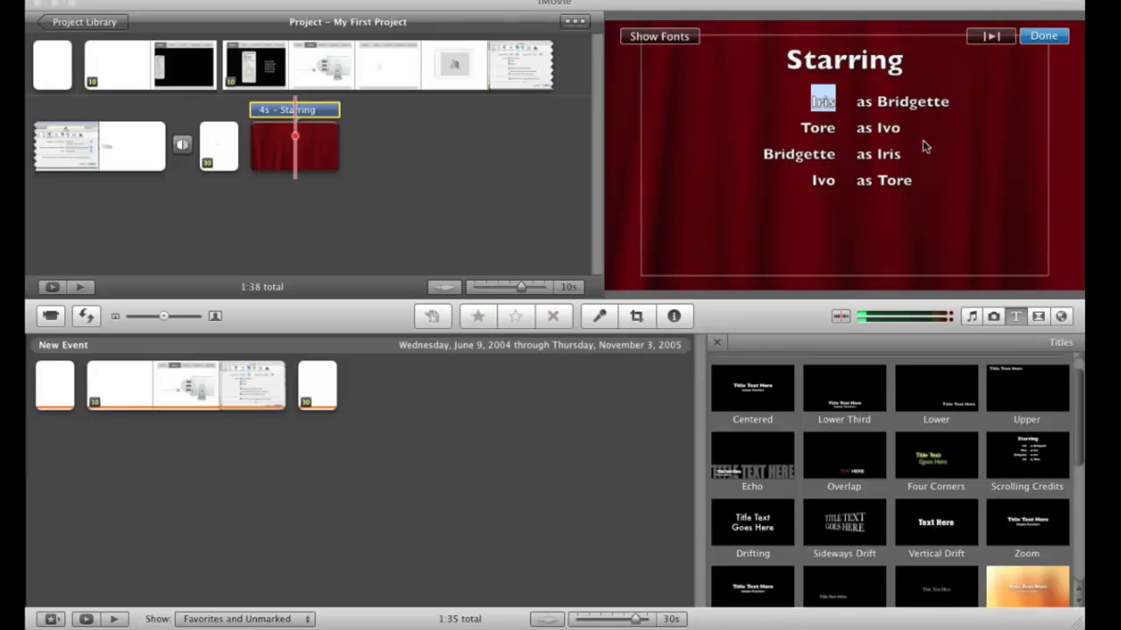
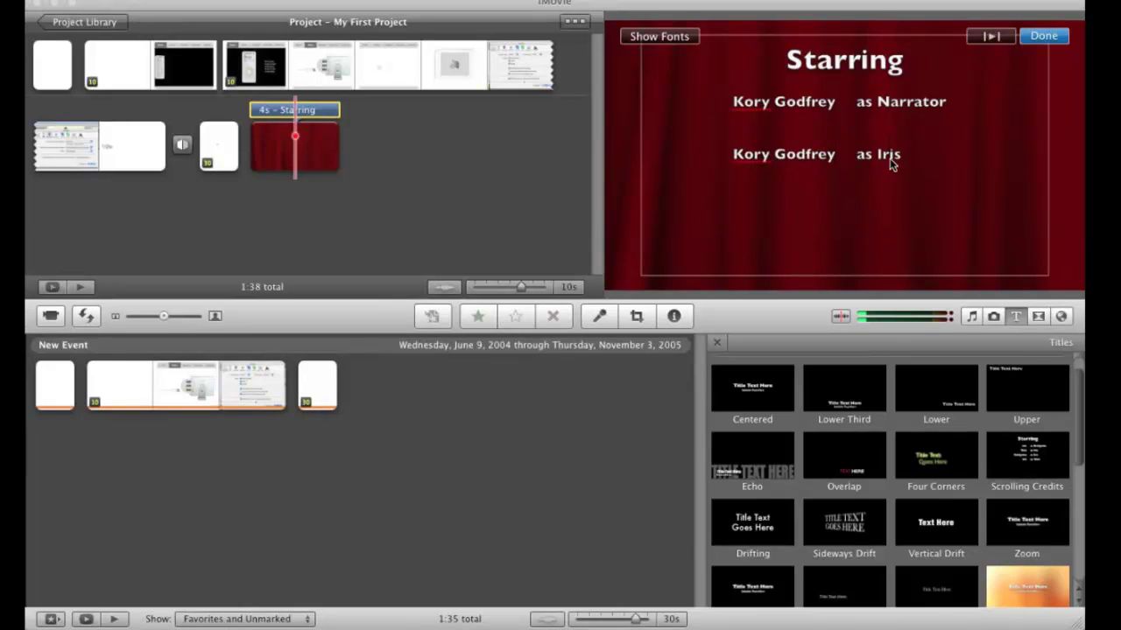
pyautogui.doubleClick(889, 155)
pyautogui.write('Video Edito')
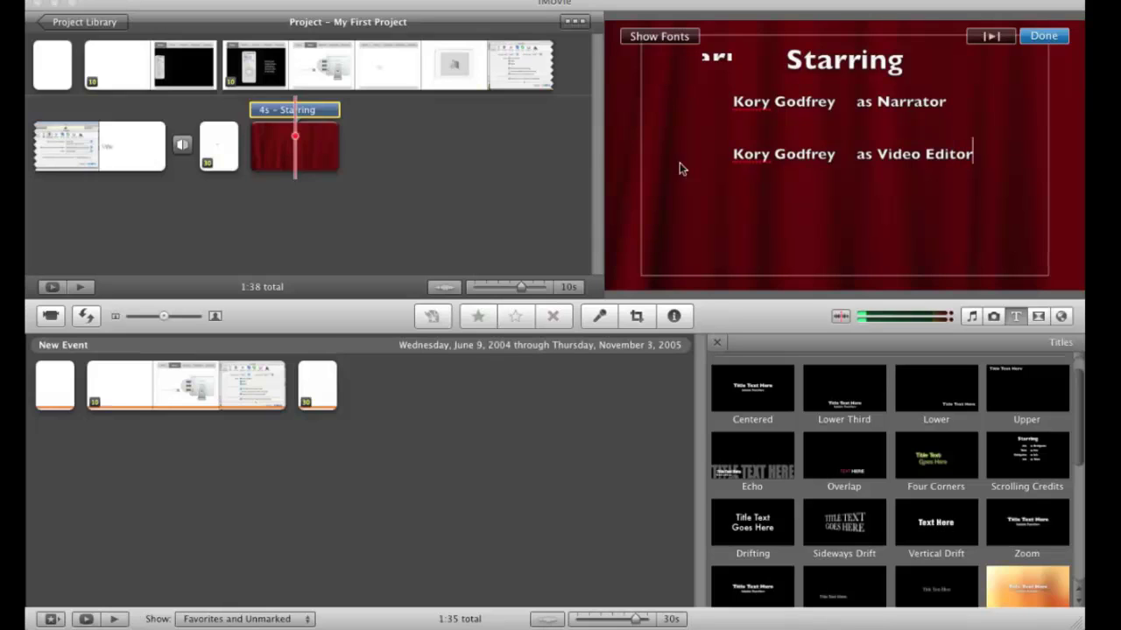
# - Leave title editing and play the ending from the QuickTime clip through the Curtain credits
pyautogui.click(224, 149)
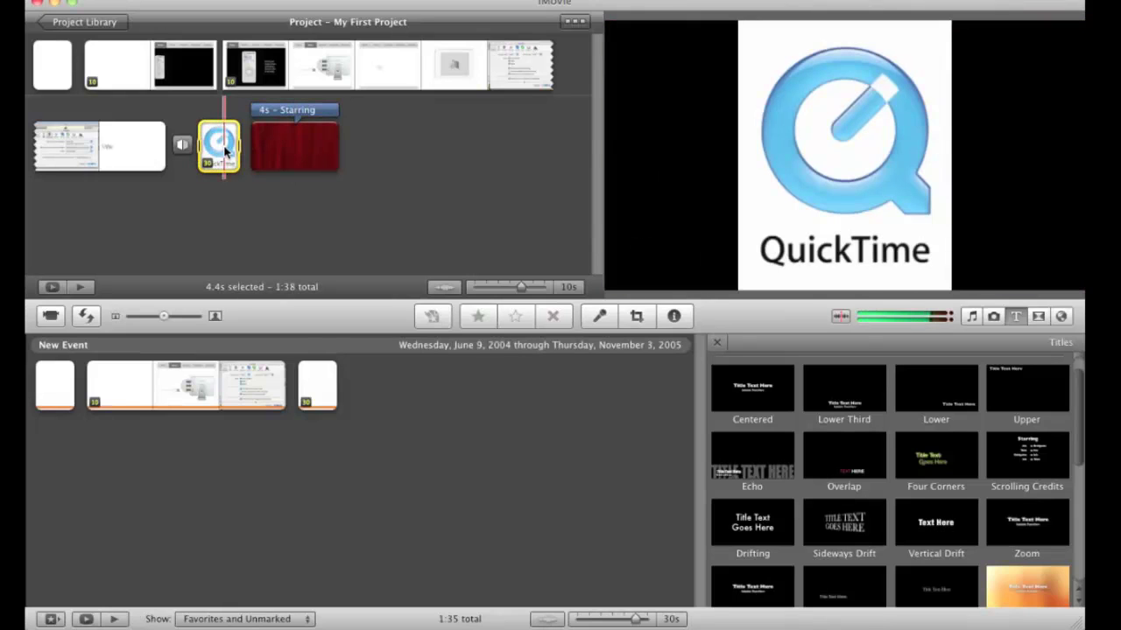
pyautogui.press('space')
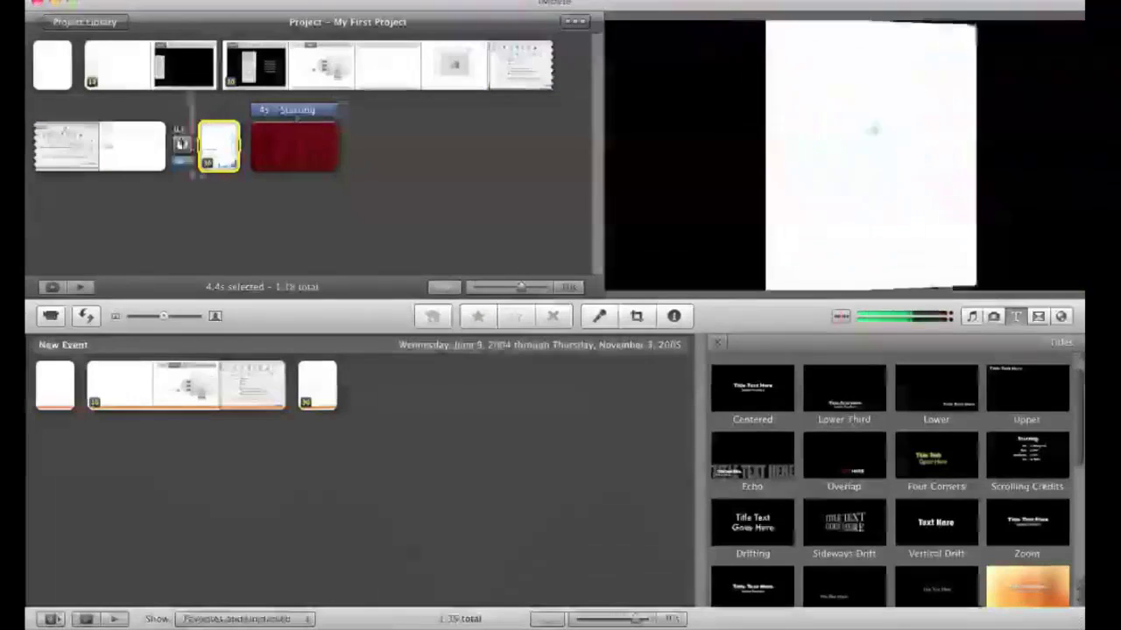
pyautogui.press('space')
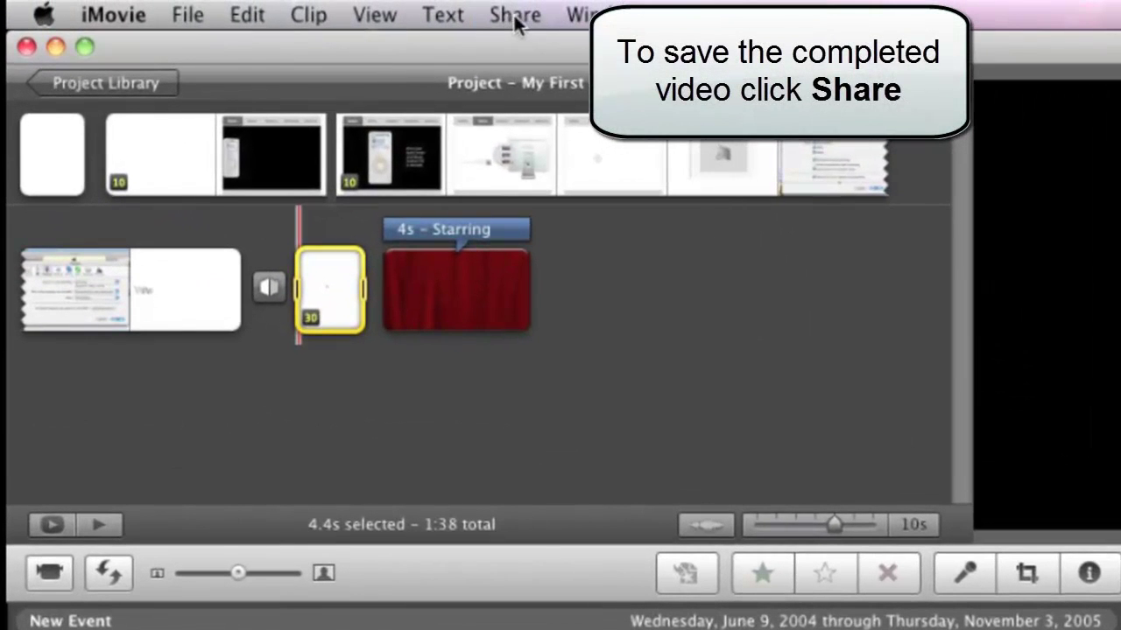
# - Open the Share menu to show YouTube, iDVD and Export Movie destinations
pyautogui.click(515, 17)
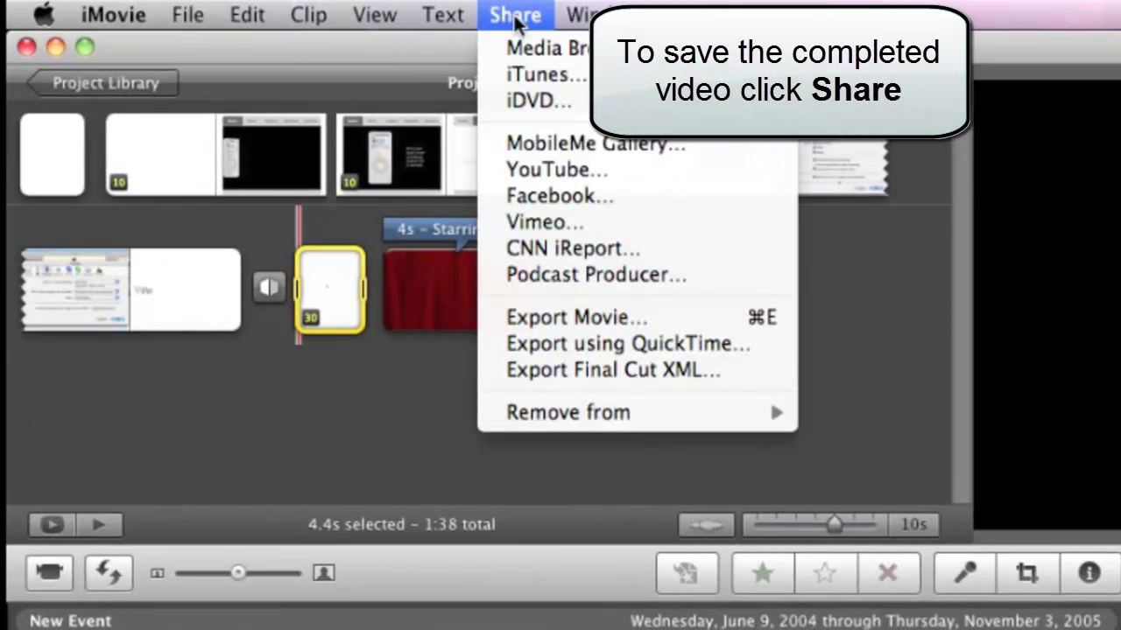